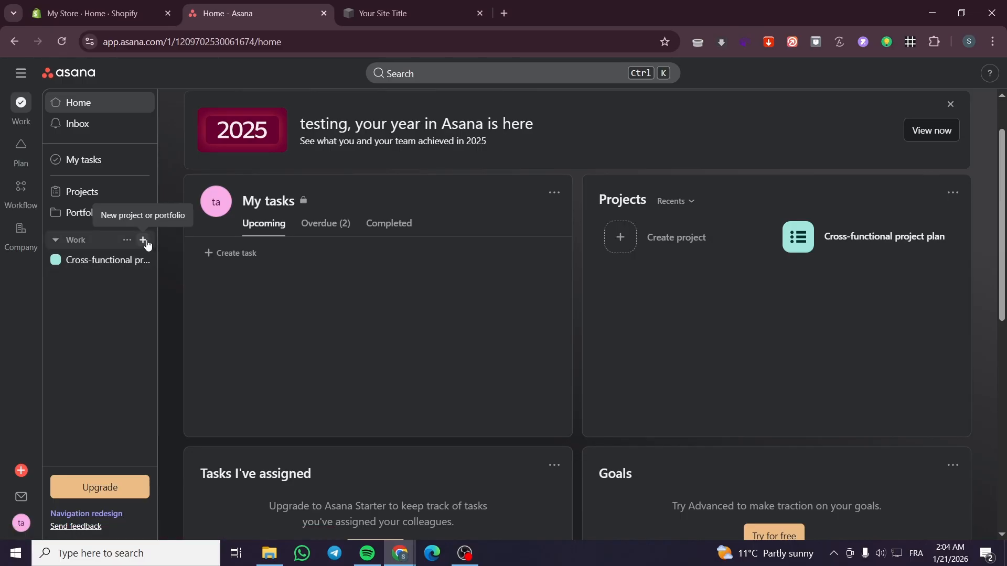
Step: Open the workflow gallery for a new project and look through the available project templates
{"action": "left_click", "coordinate": [144, 242]}
{"action": "left_click", "coordinate": [178, 268]}
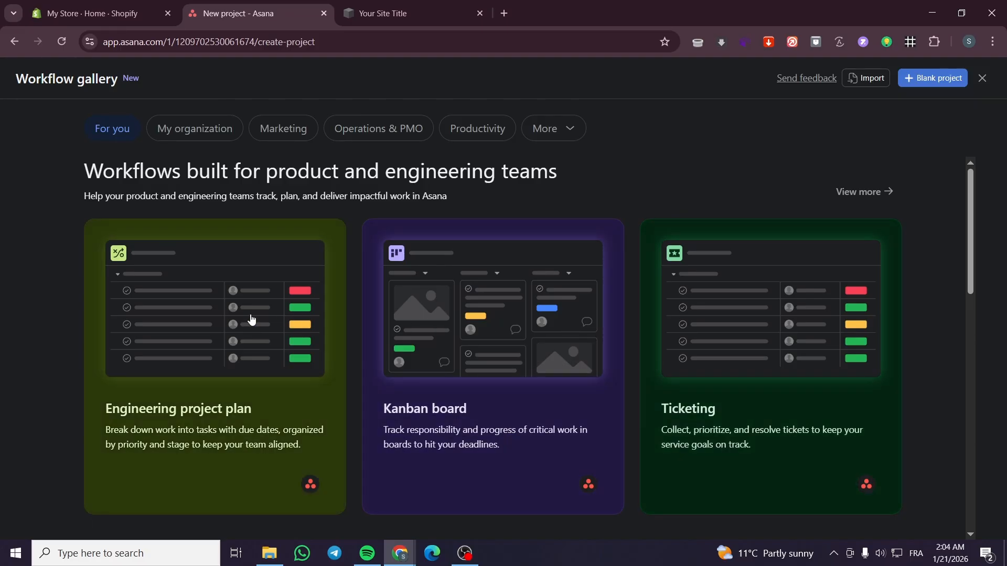
{"action": "scroll", "coordinate": [521, 311], "scroll_direction": "down", "scroll_amount": 5}
{"action": "scroll", "coordinate": [527, 315], "scroll_direction": "down", "scroll_amount": 2}
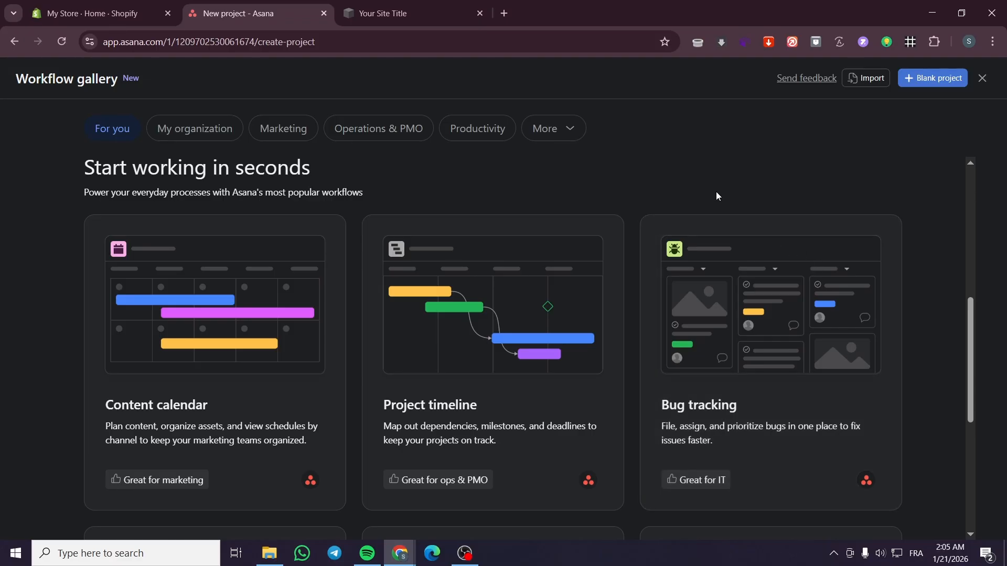
{"action": "scroll", "coordinate": [622, 290], "scroll_direction": "up", "scroll_amount": 7}
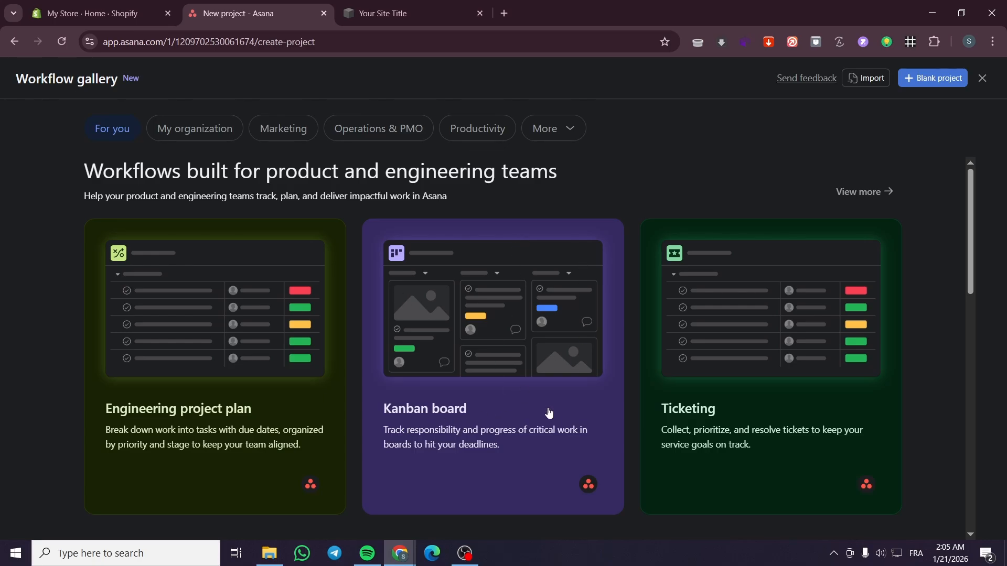
{"action": "scroll", "coordinate": [567, 288], "scroll_direction": "down", "scroll_amount": 12}
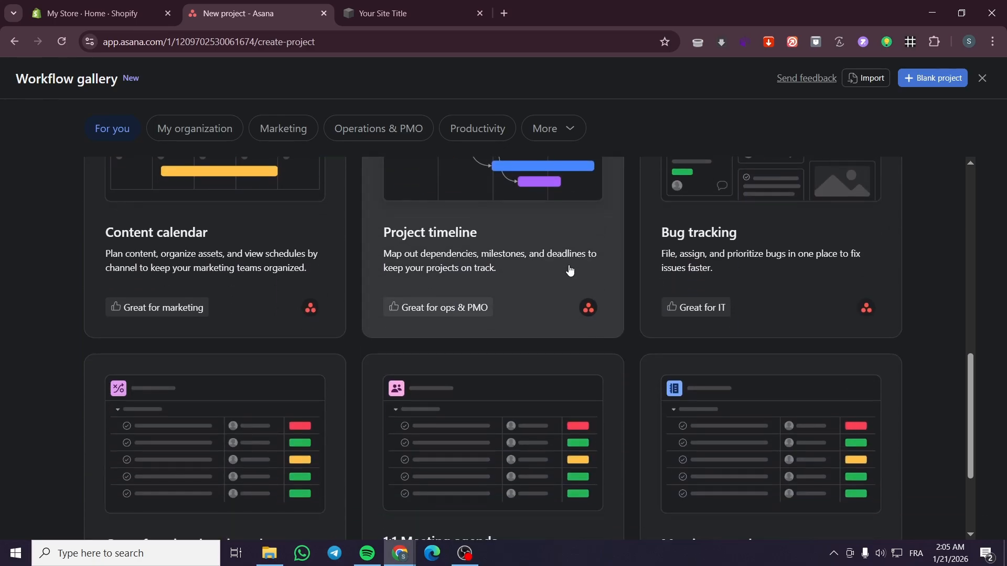
{"action": "scroll", "coordinate": [570, 270], "scroll_direction": "down", "scroll_amount": 3}
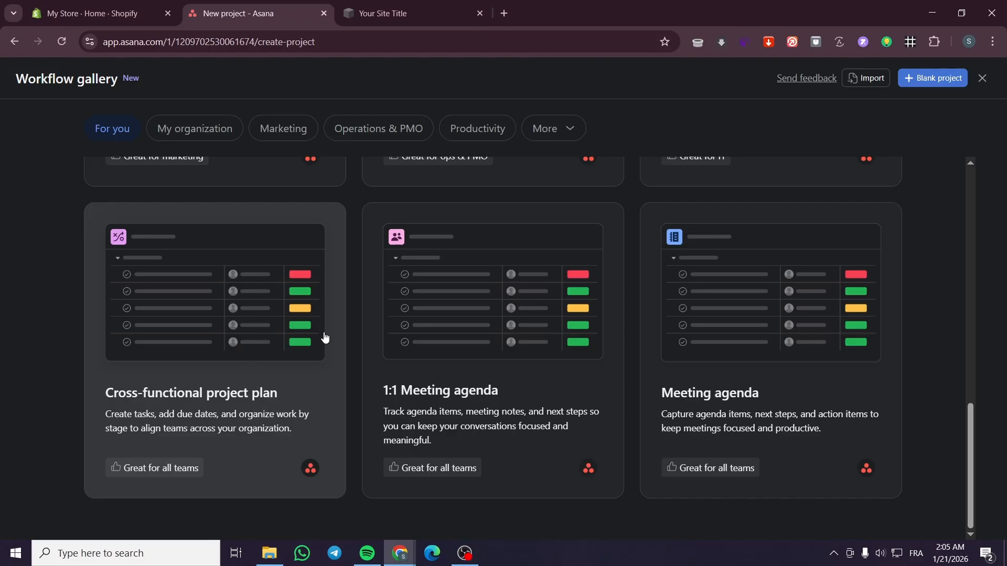
{"action": "scroll", "coordinate": [303, 360], "scroll_direction": "up", "scroll_amount": 5}
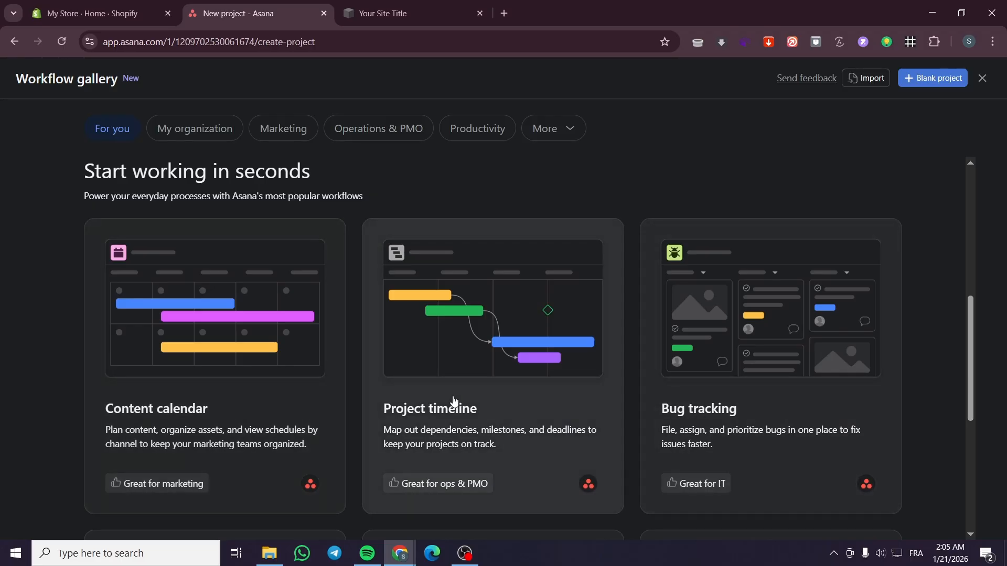
{"action": "scroll", "coordinate": [218, 423], "scroll_direction": "up", "scroll_amount": 4}
{"action": "scroll", "coordinate": [363, 310], "scroll_direction": "up", "scroll_amount": 3}
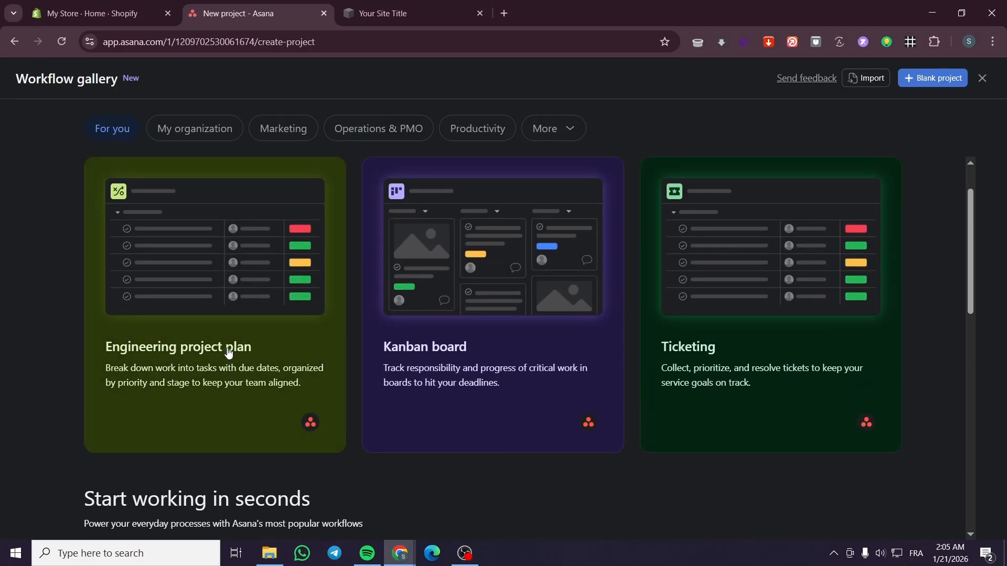
Step: Open the Cross-functional project plan template preview and start the free trial through the Starter plan offer
{"action": "scroll", "coordinate": [227, 352], "scroll_direction": "down", "scroll_amount": 12}
{"action": "left_click", "coordinate": [232, 323]}
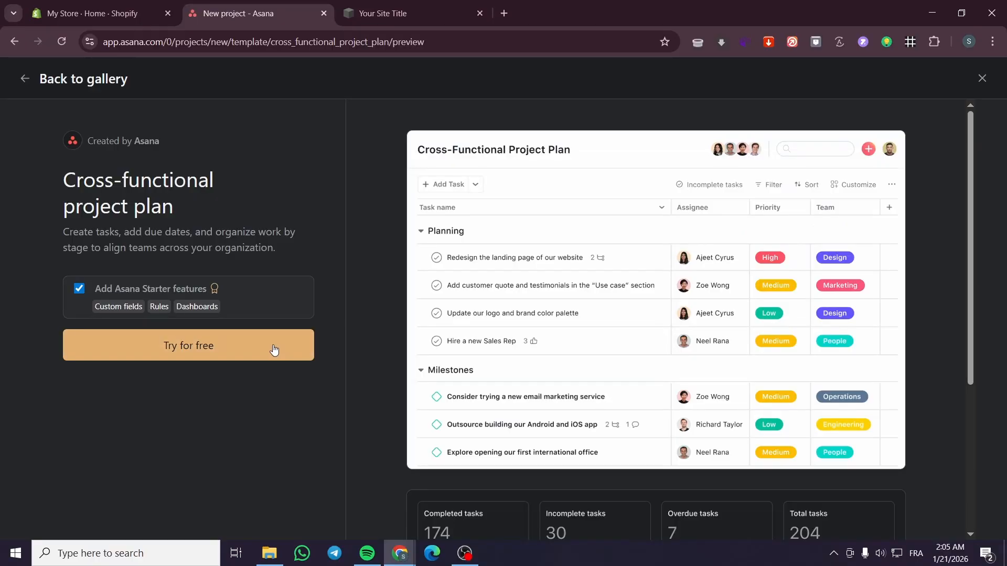
{"action": "left_click", "coordinate": [271, 347]}
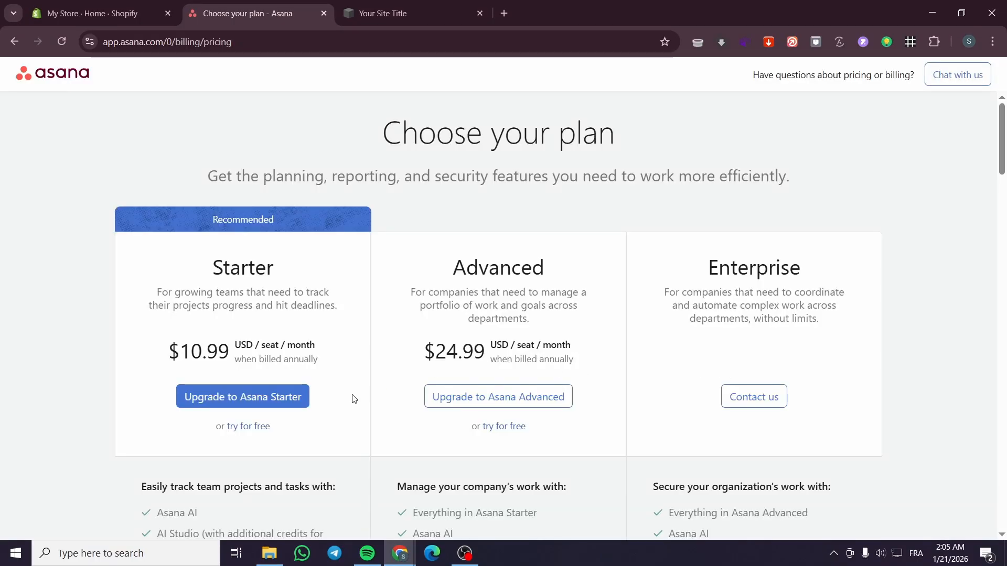
{"action": "left_click", "coordinate": [259, 426]}
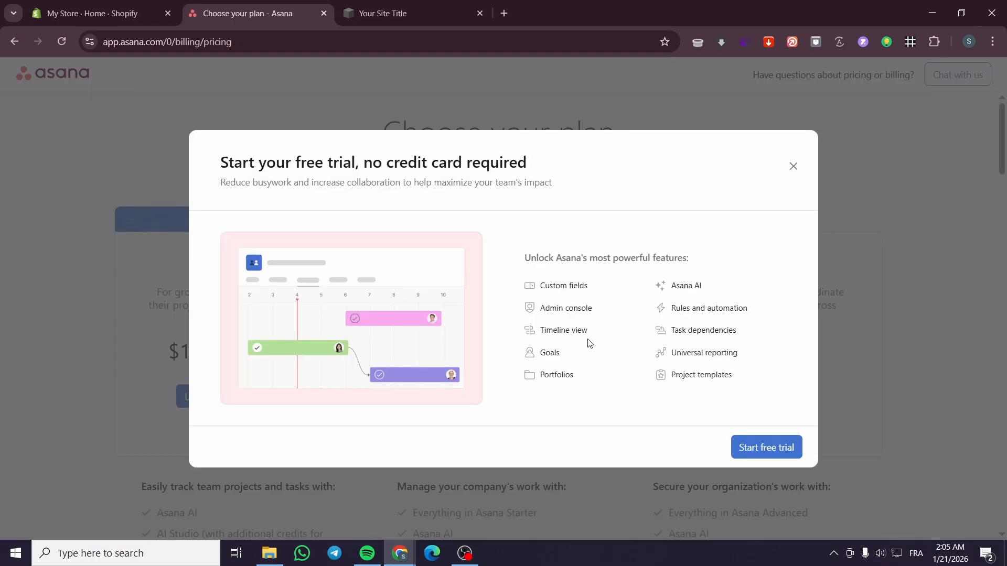
{"action": "left_click", "coordinate": [768, 446]}
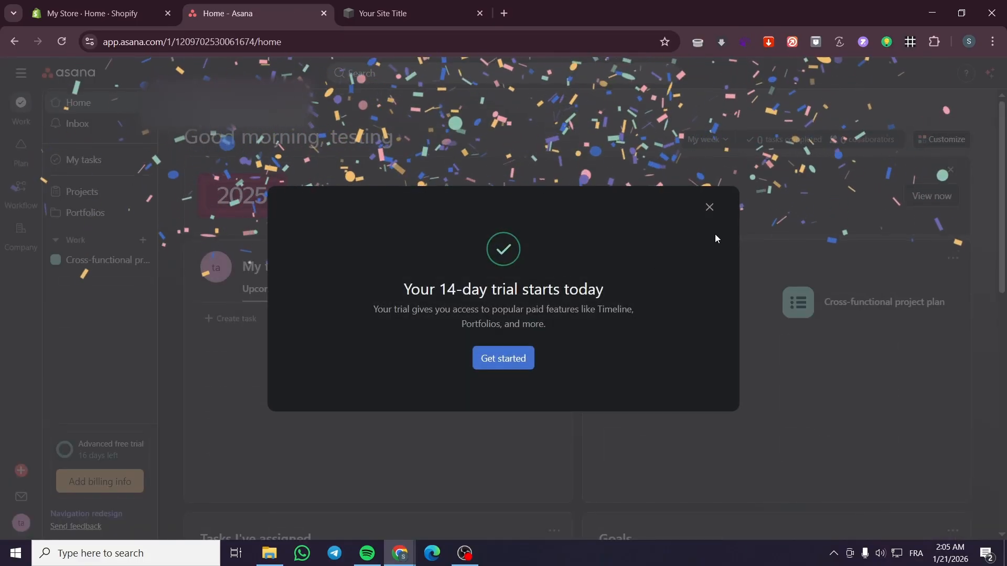
{"action": "left_click", "coordinate": [710, 209]}
Step: Open the existing Cross-functional project plan from the home page's projects and dismiss the AI summaries tip
{"action": "scroll", "coordinate": [691, 230], "scroll_direction": "down", "scroll_amount": 1}
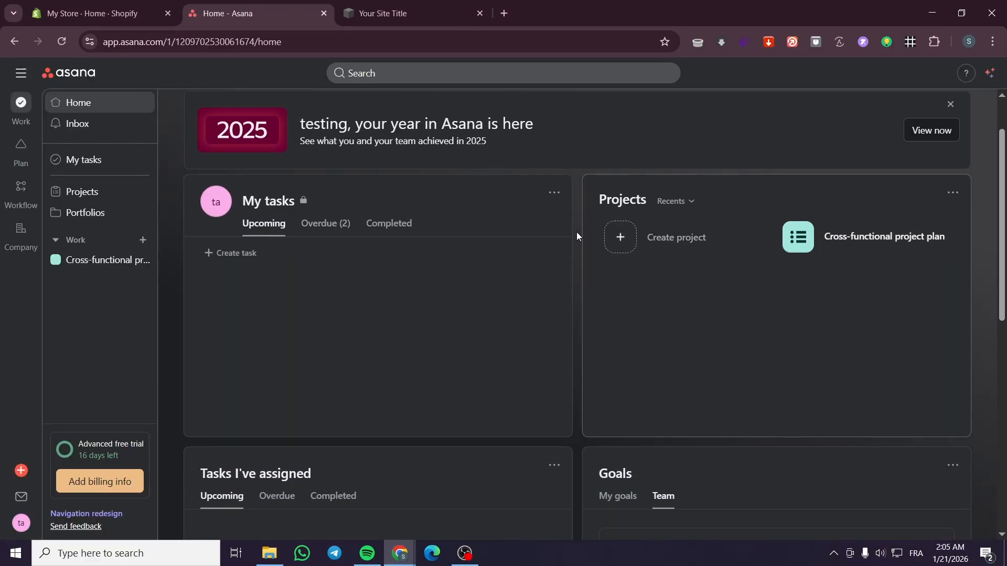
{"action": "left_click", "coordinate": [797, 254]}
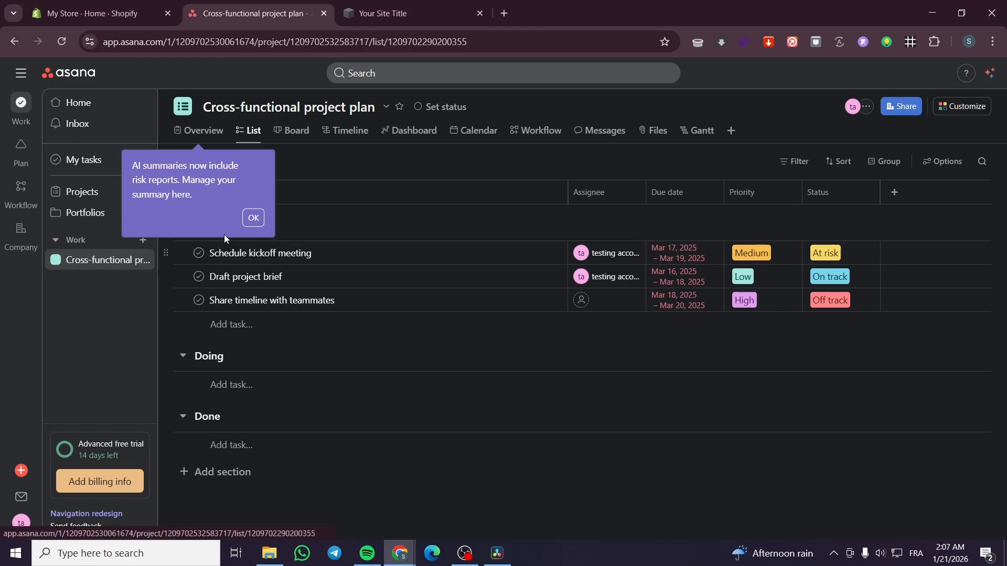
{"action": "left_click", "coordinate": [254, 217]}
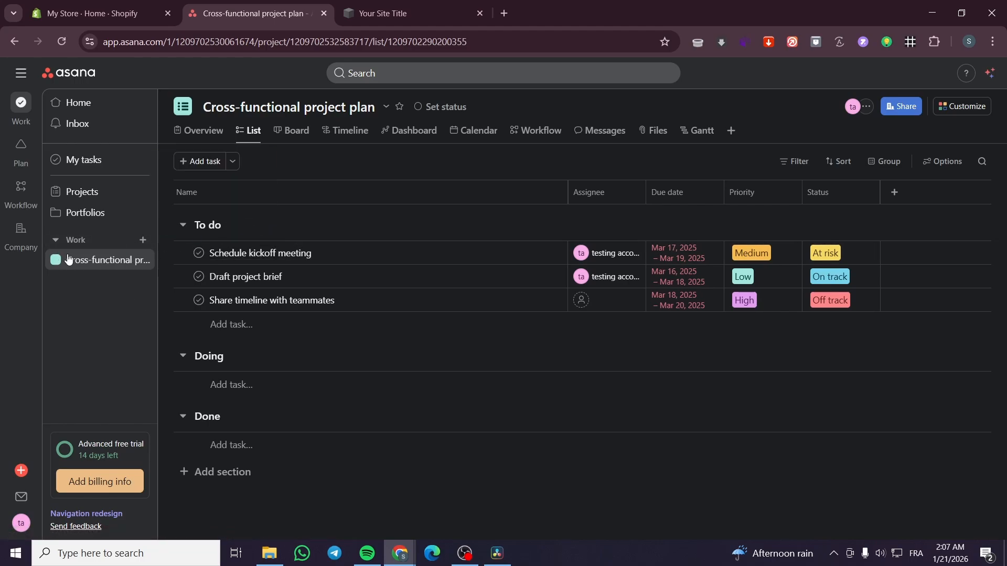
{"action": "left_click", "coordinate": [56, 243]}
{"action": "left_click", "coordinate": [56, 246]}
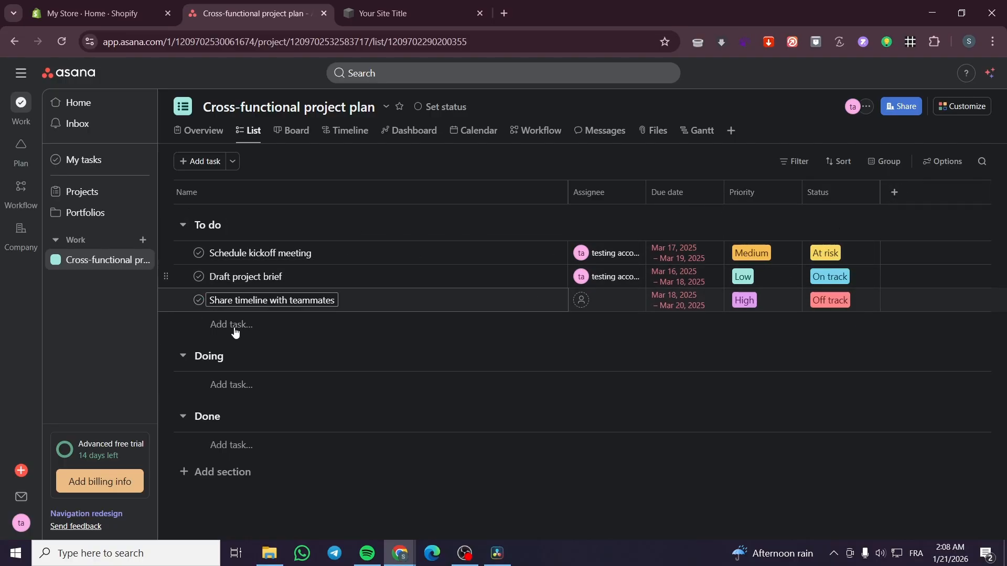
Step: Add a new section named Finance below the Done section
{"action": "left_click", "coordinate": [210, 473]}
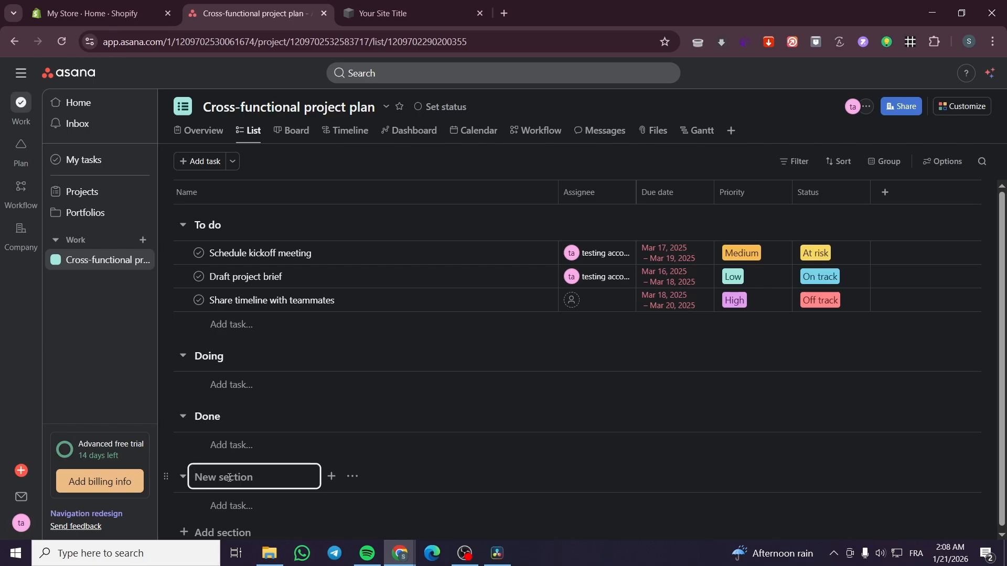
{"action": "type", "text": "Finance"}
{"action": "left_click", "coordinate": [376, 462]}
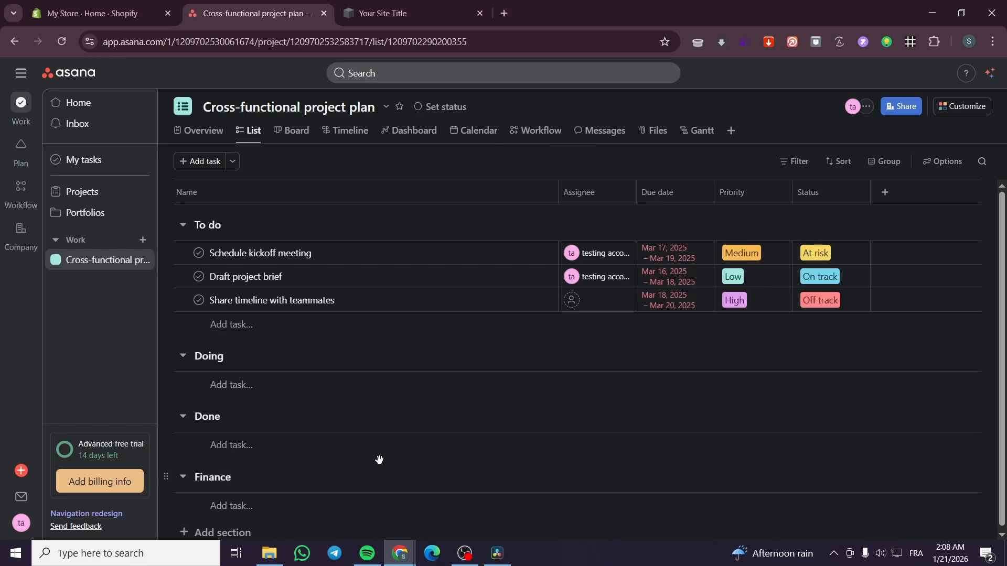
Step: Add a task named Groceries to the Finance section
{"action": "left_click", "coordinate": [227, 502]}
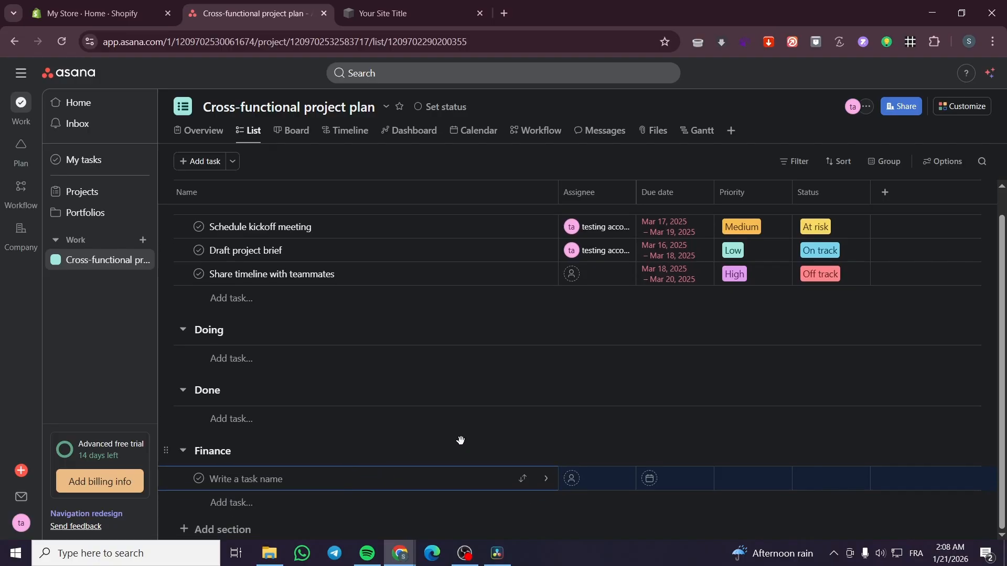
{"action": "type", "text": "Groceries"}
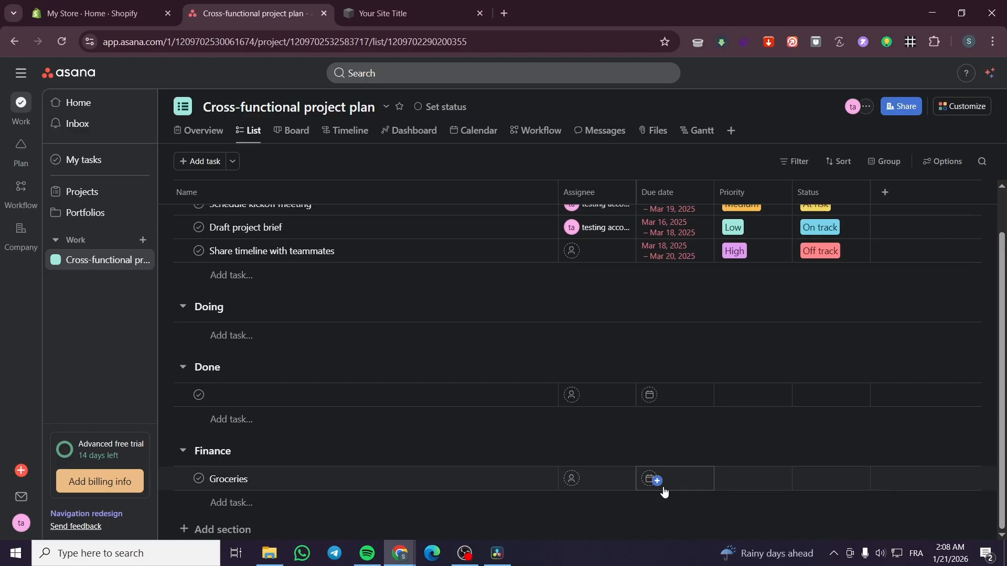
Step: Set the Groceries task's priority to Medium and its status to On track
{"action": "left_click", "coordinate": [772, 485]}
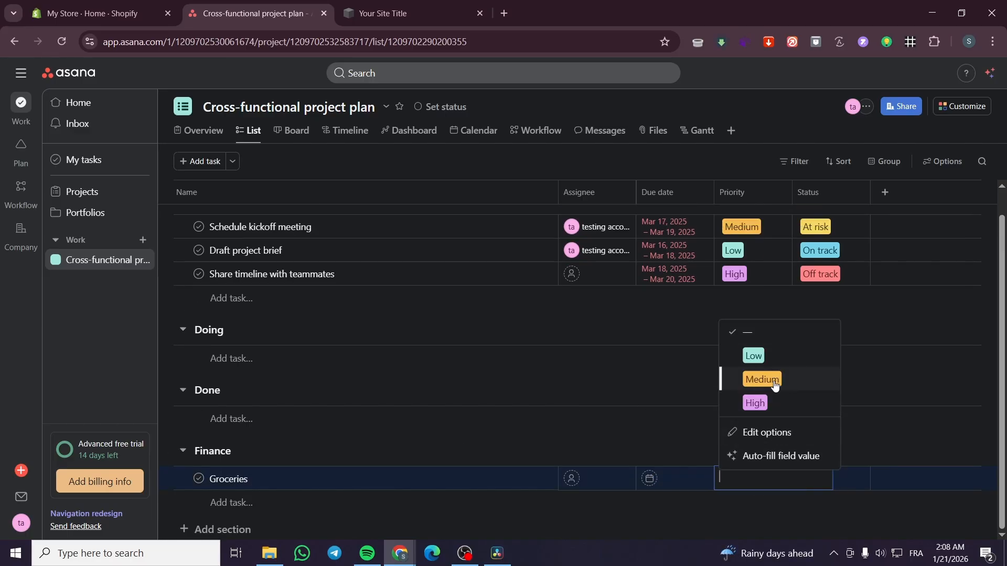
{"action": "left_click", "coordinate": [774, 383]}
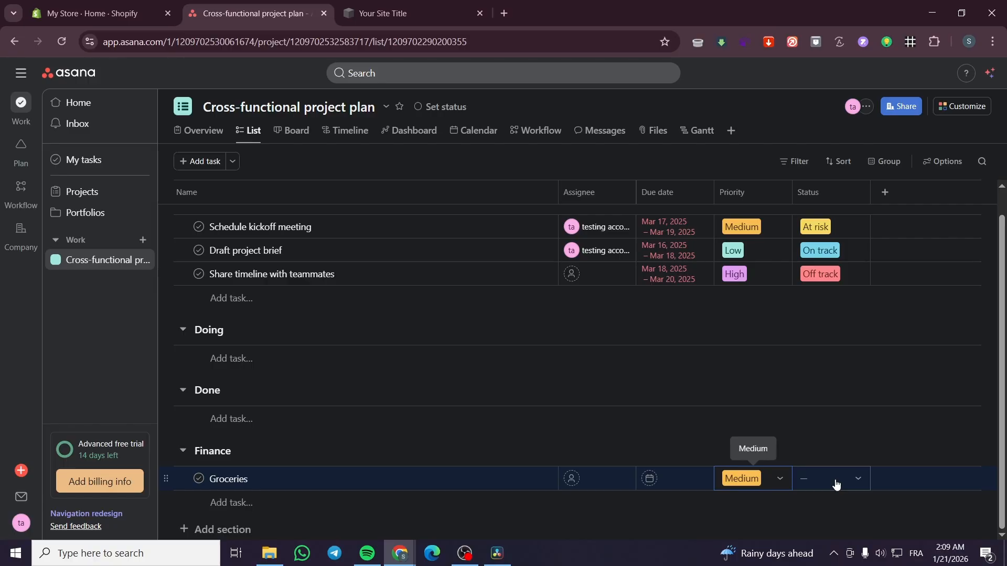
{"action": "left_click", "coordinate": [835, 483]}
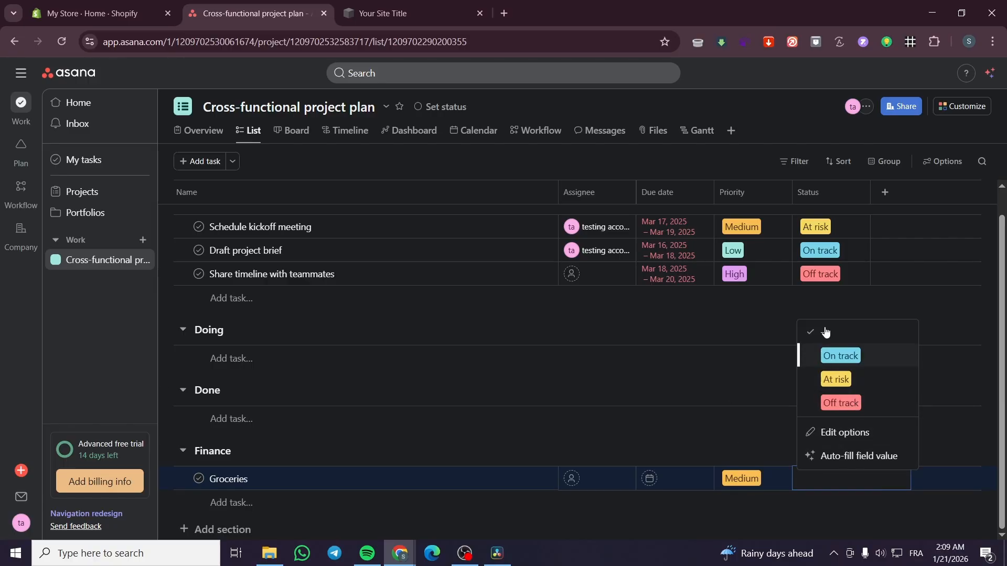
{"action": "left_click", "coordinate": [840, 356]}
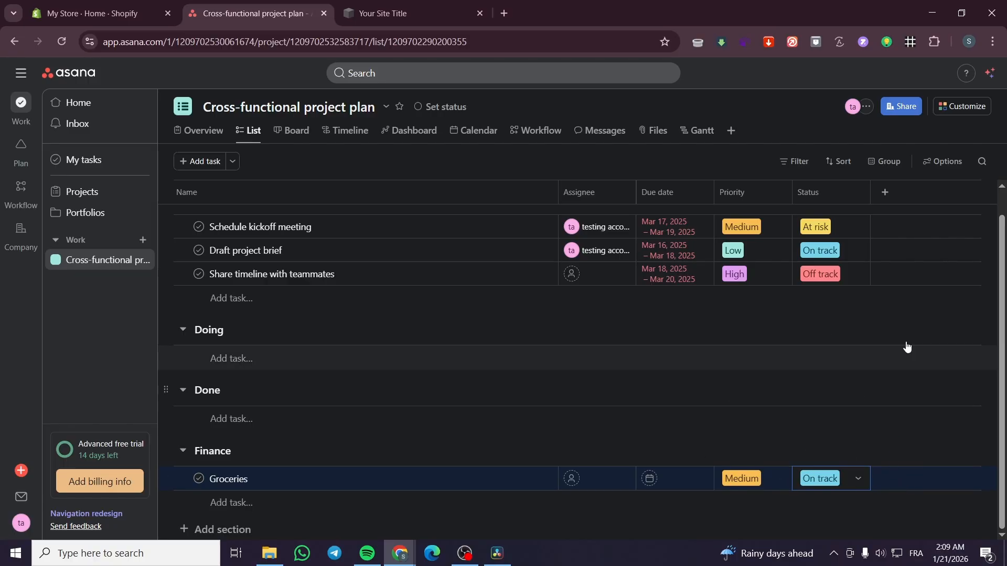
{"action": "left_click", "coordinate": [884, 192]}
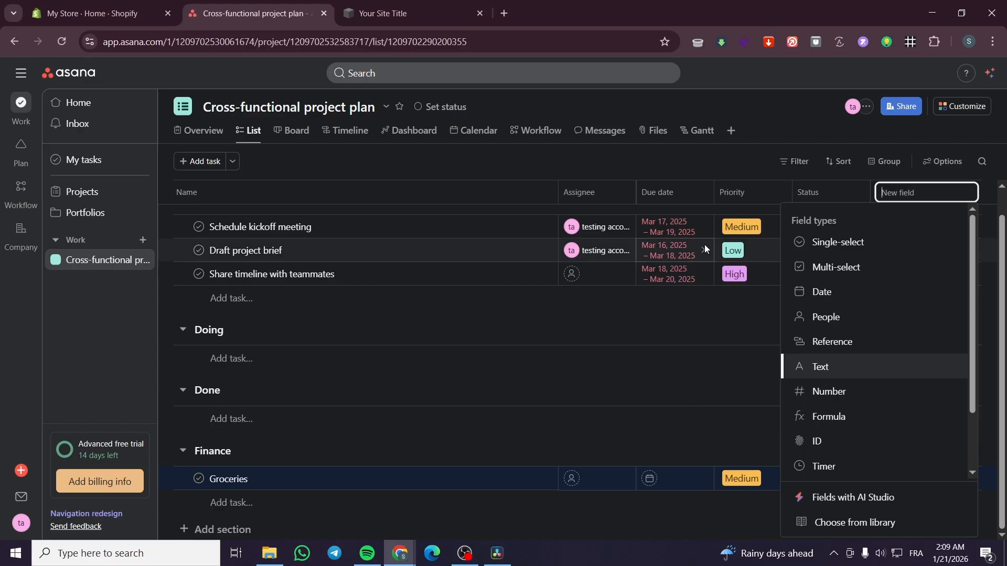
{"action": "left_click", "coordinate": [868, 421]}
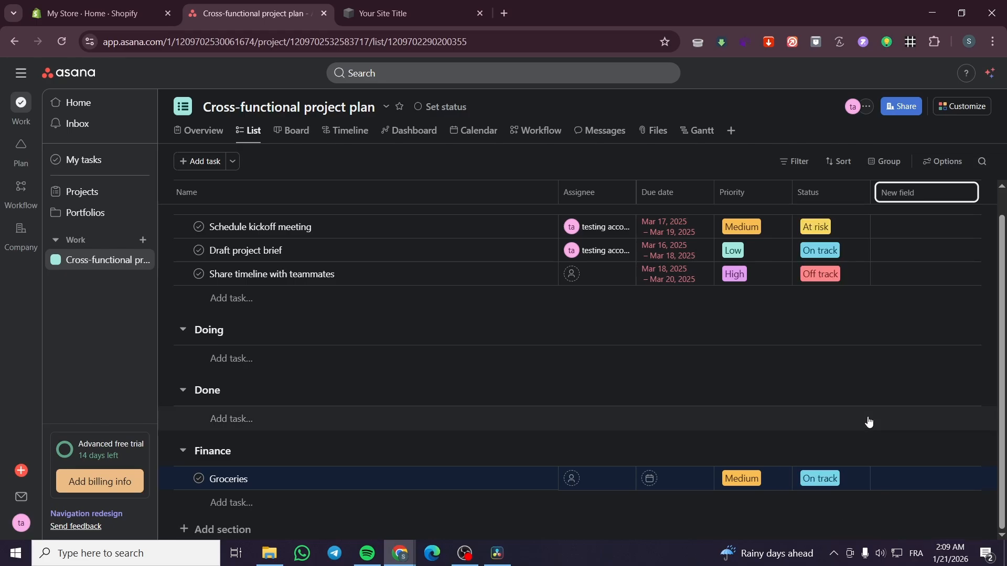
{"action": "left_click", "coordinate": [662, 136]}
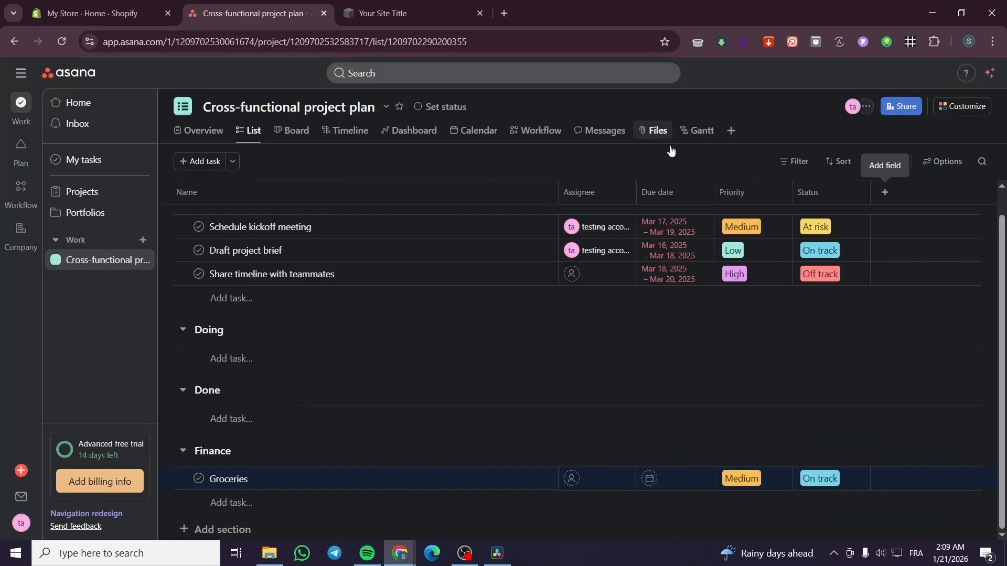
Step: Begin creating a new custom field of type Number for the project's task list
{"action": "left_click", "coordinate": [885, 192]}
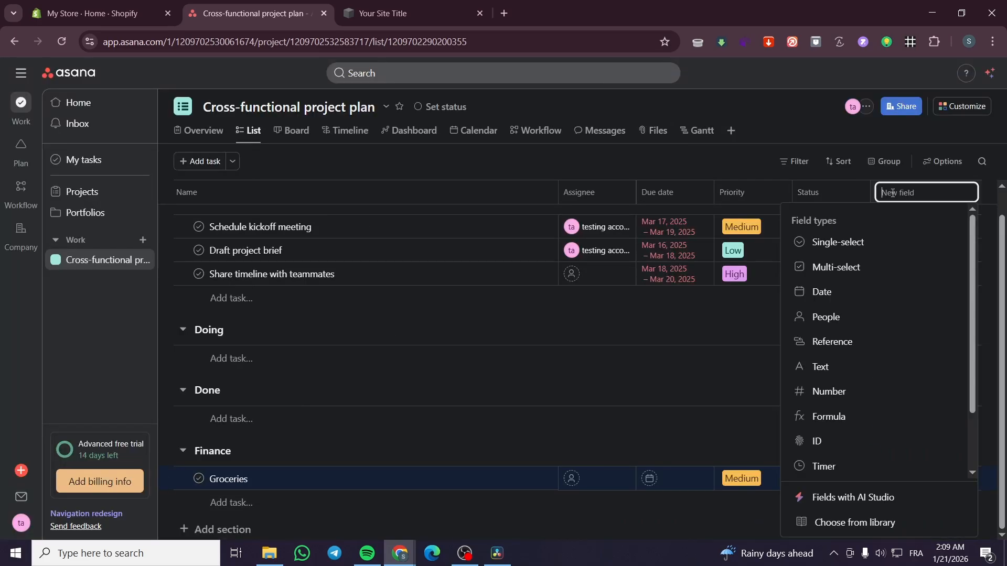
{"action": "left_click", "coordinate": [886, 390]}
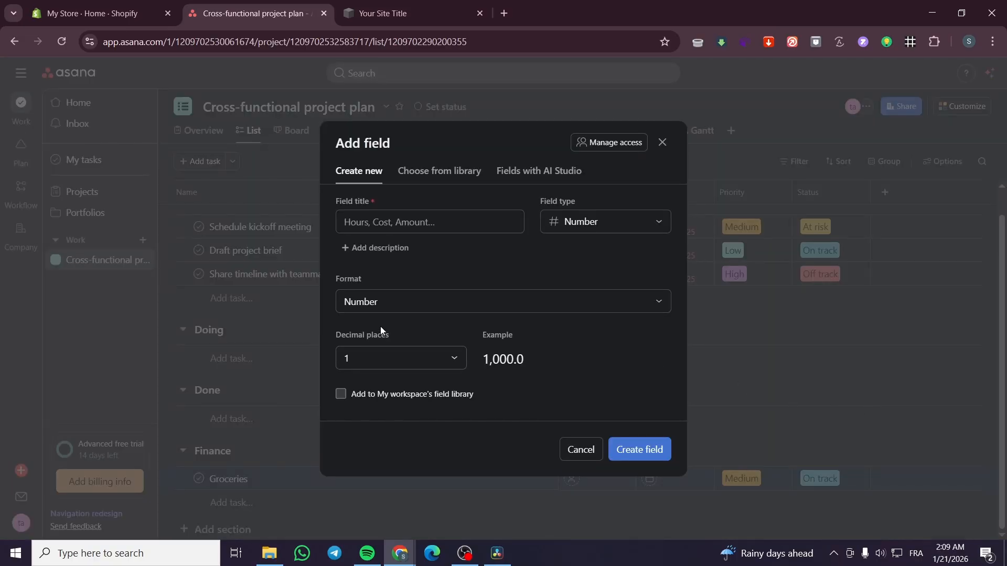
{"action": "left_click", "coordinate": [394, 365]}
{"action": "right_click", "coordinate": [393, 362]}
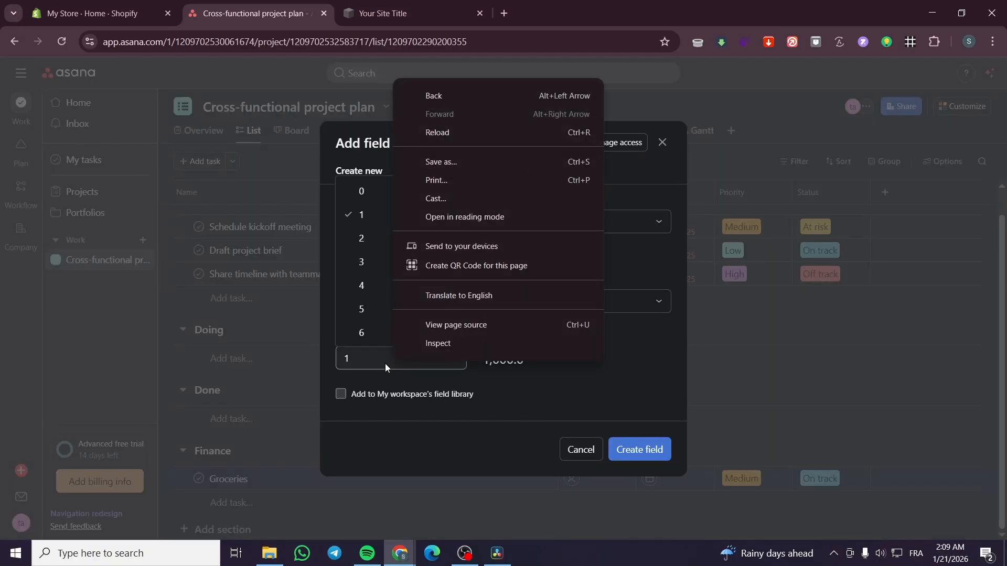
{"action": "left_click", "coordinate": [388, 365]}
{"action": "left_click", "coordinate": [530, 308]}
{"action": "left_click", "coordinate": [530, 309]}
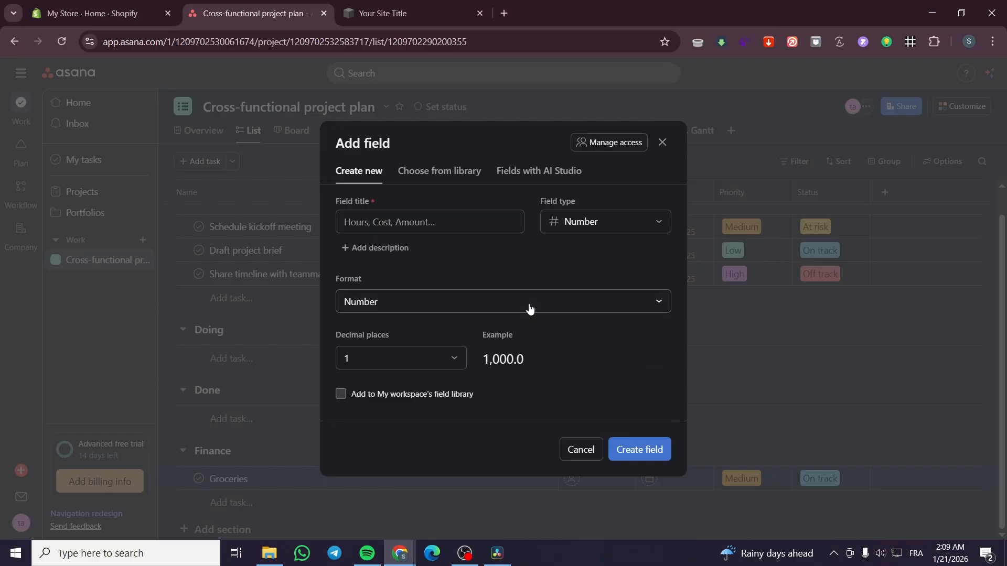
Step: Set the number field's format to Currency, title it Budget and create it
{"action": "left_click", "coordinate": [396, 303]}
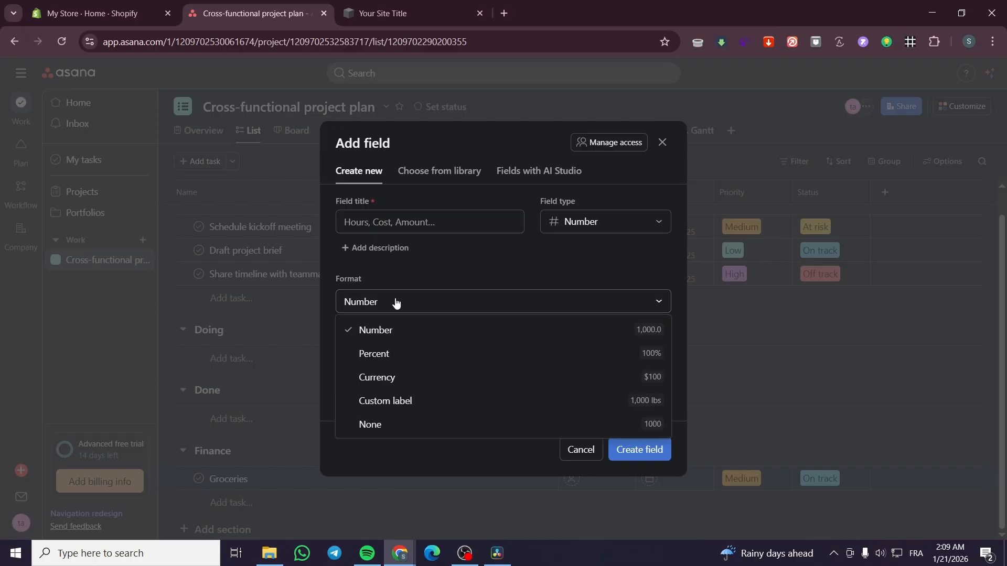
{"action": "left_click", "coordinate": [403, 377]}
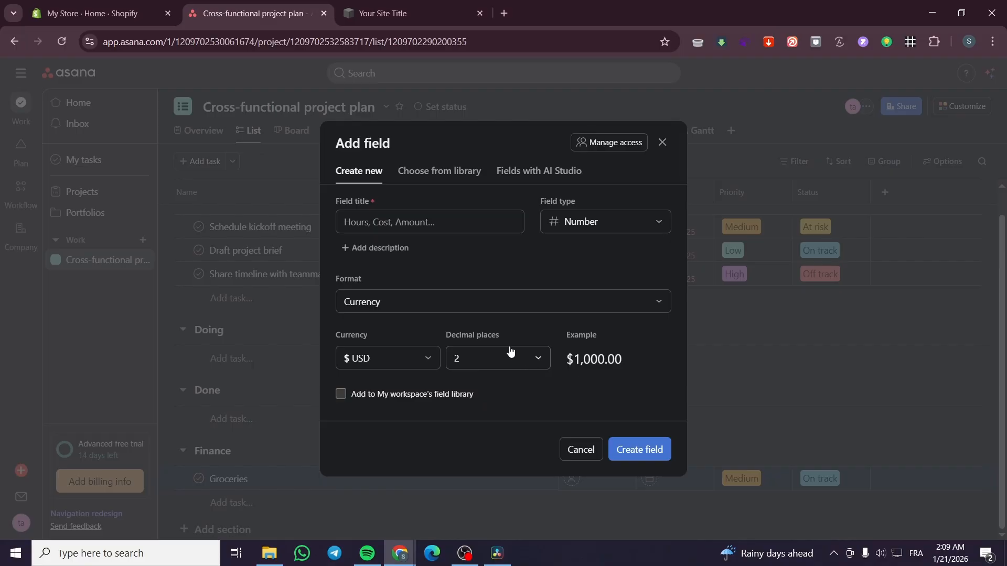
{"action": "left_click", "coordinate": [411, 224]}
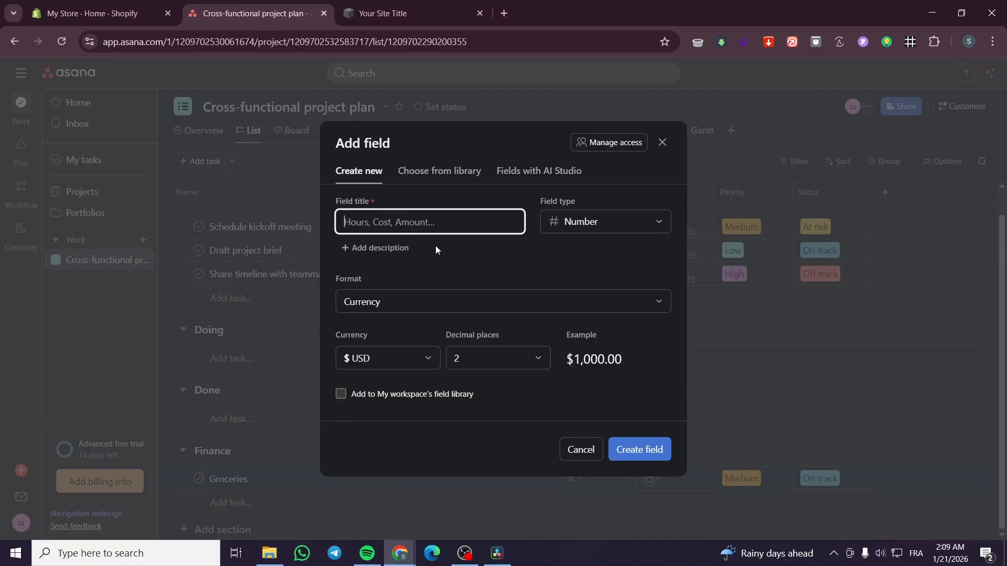
{"action": "type", "text": "Budget"}
{"action": "left_click", "coordinate": [639, 449]}
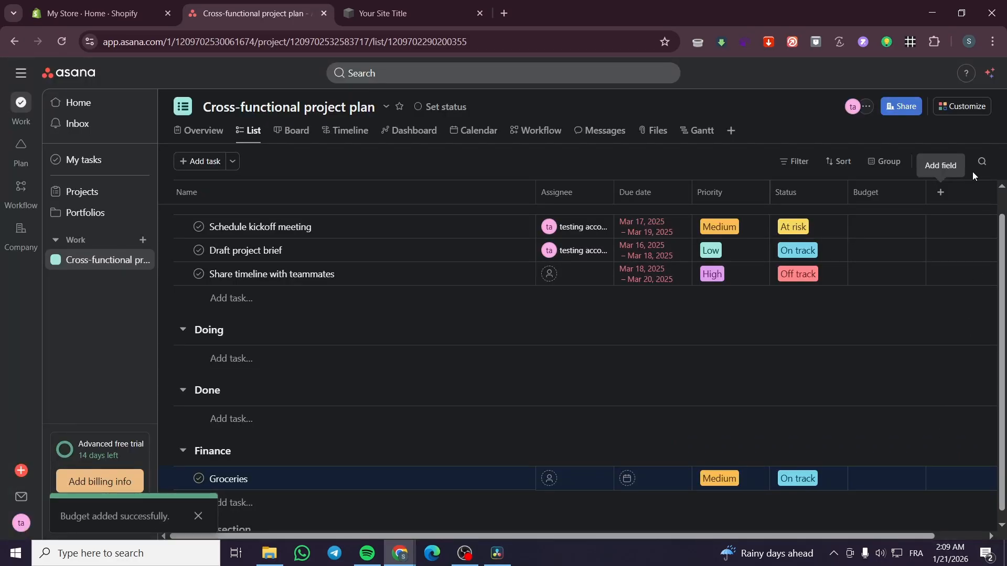
Step: Create a custom Number field titled Spending with the Currency format in US dollars
{"action": "left_click", "coordinate": [943, 194]}
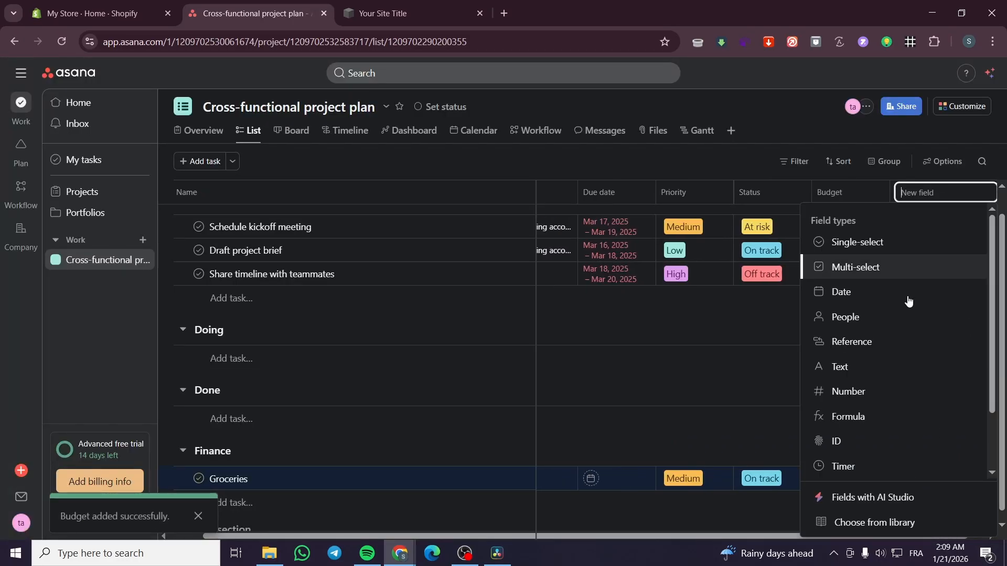
{"action": "left_click", "coordinate": [883, 393]}
{"action": "left_click", "coordinate": [499, 310]}
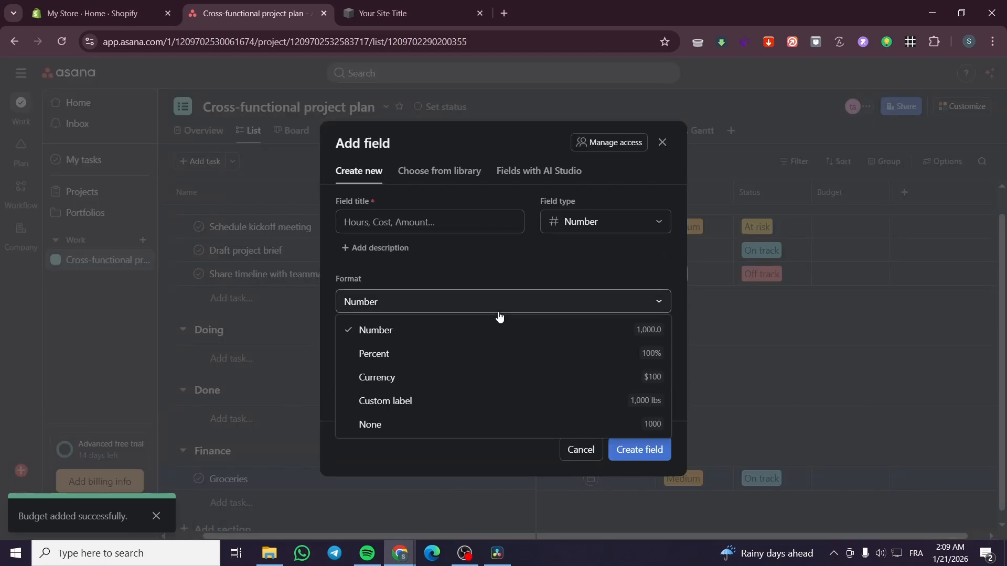
{"action": "left_click", "coordinate": [471, 375]}
{"action": "right_click", "coordinate": [465, 370]}
{"action": "left_click", "coordinate": [412, 222]}
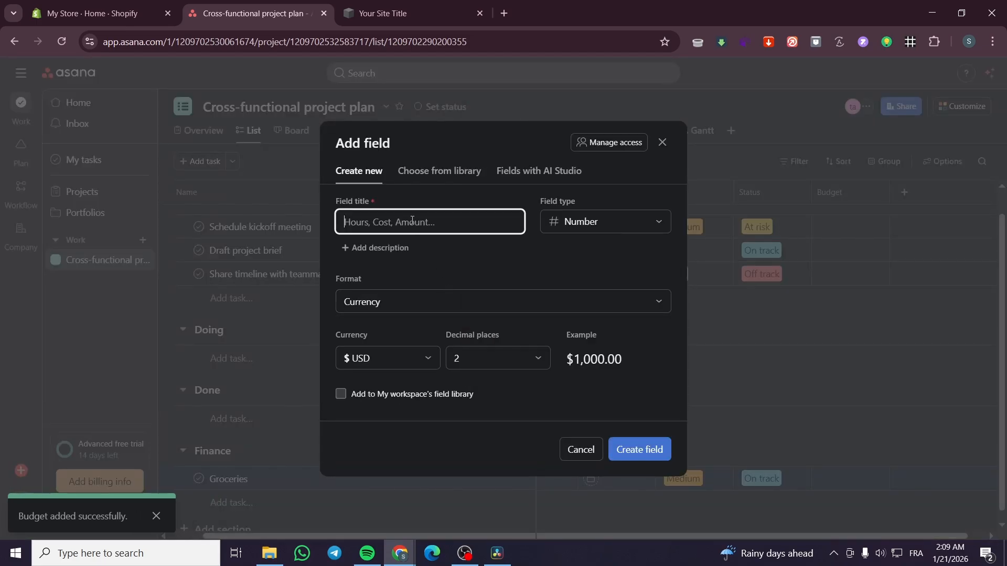
{"action": "type", "text": "S"}
{"action": "key", "text": "BackSpace"}
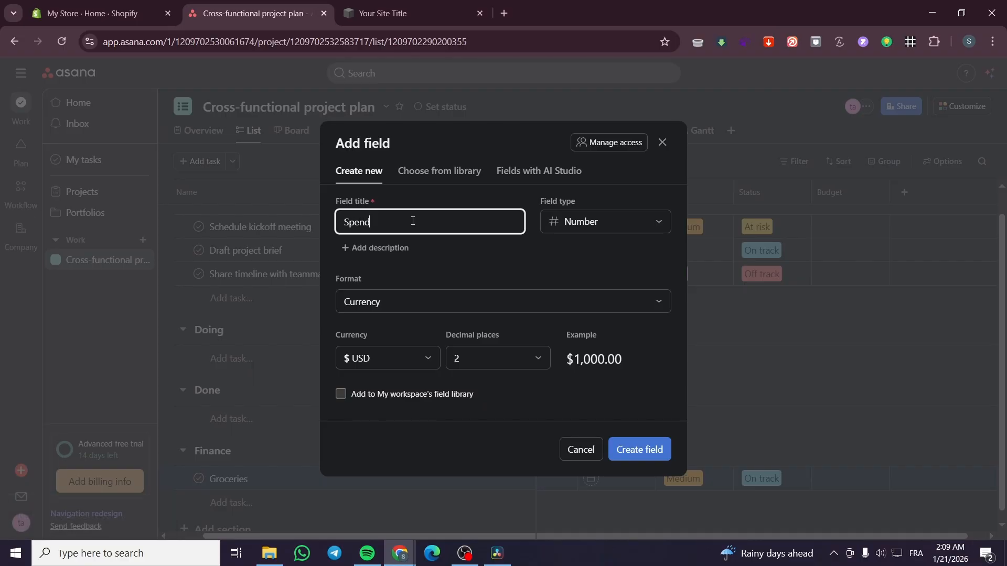
{"action": "left_click", "coordinate": [649, 449]}
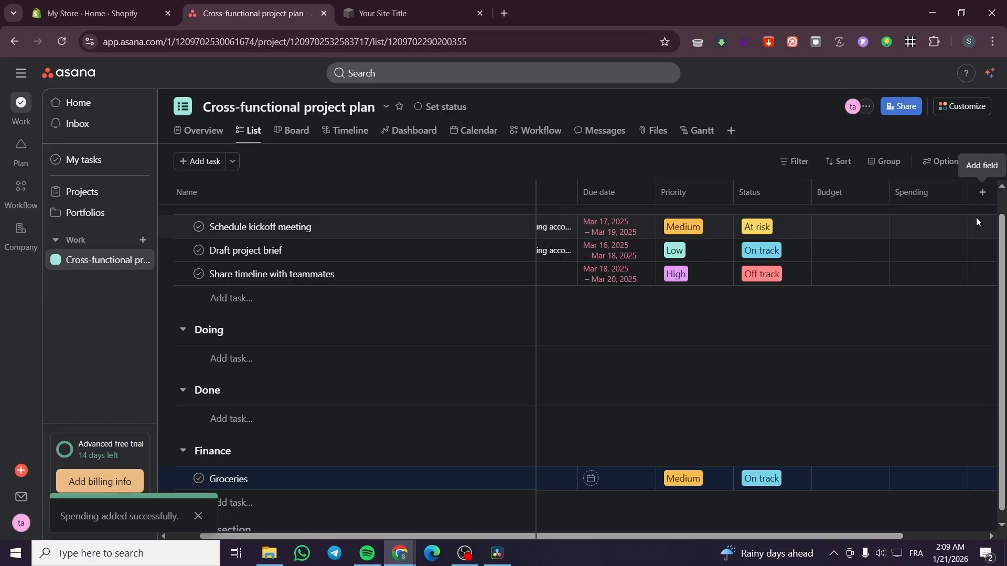
Step: Begin a new custom field of type Formula and look over the field library and AI Studio options
{"action": "left_click_drag", "start_coordinate": [806, 537], "coordinate": [894, 533]}
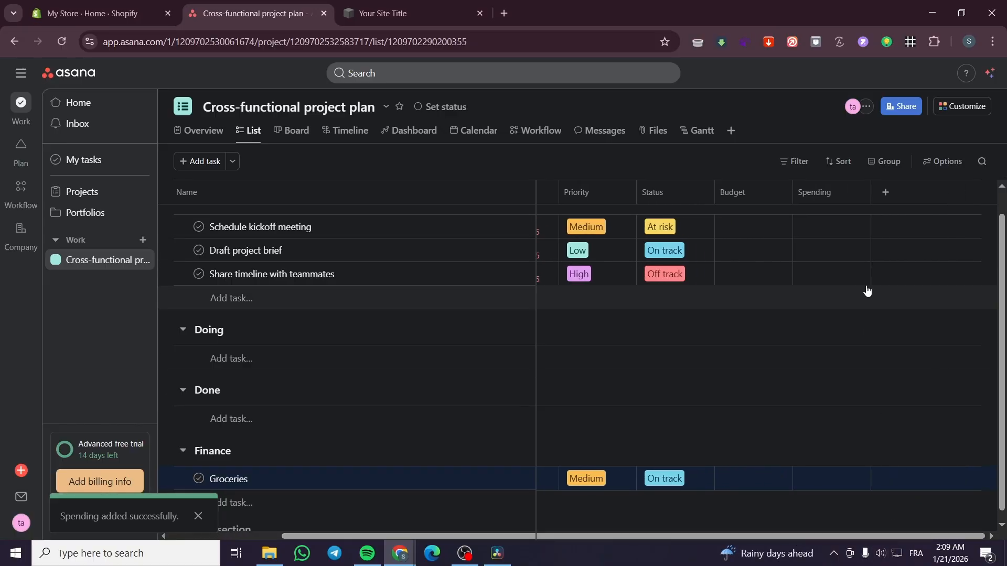
{"action": "left_click", "coordinate": [885, 192]}
{"action": "left_click", "coordinate": [849, 420]}
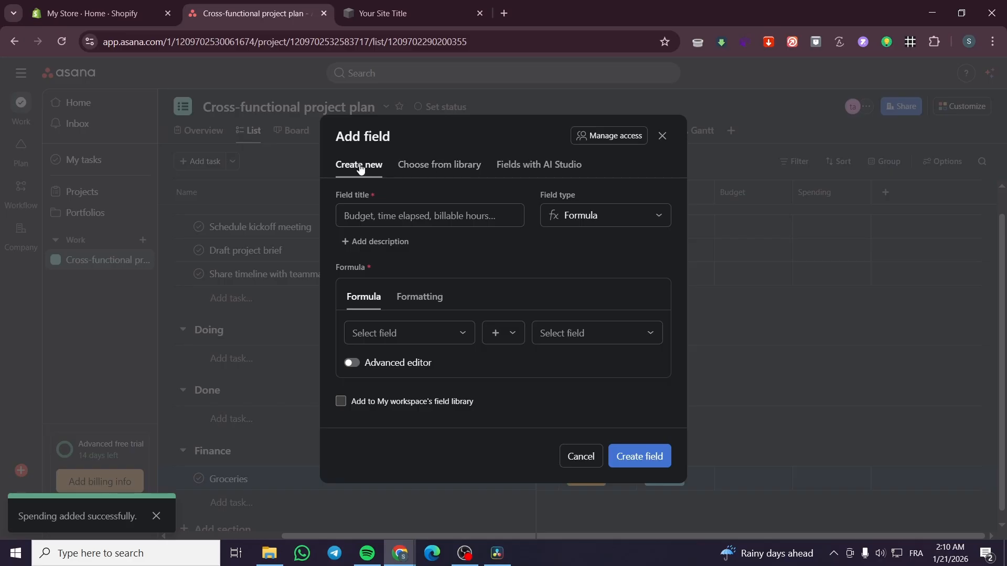
{"action": "left_click", "coordinate": [440, 167]}
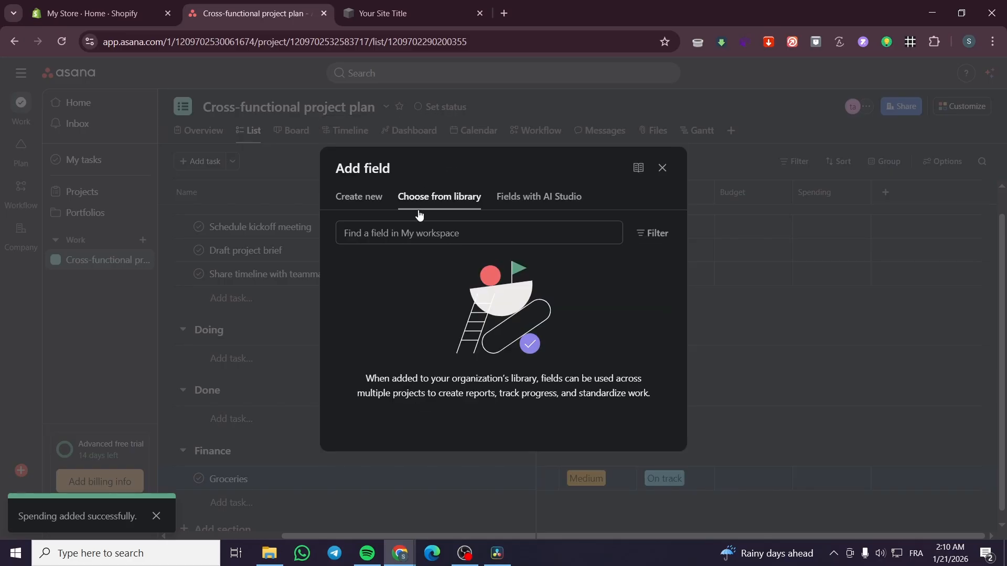
{"action": "left_click", "coordinate": [565, 197]}
{"action": "left_click", "coordinate": [352, 145]}
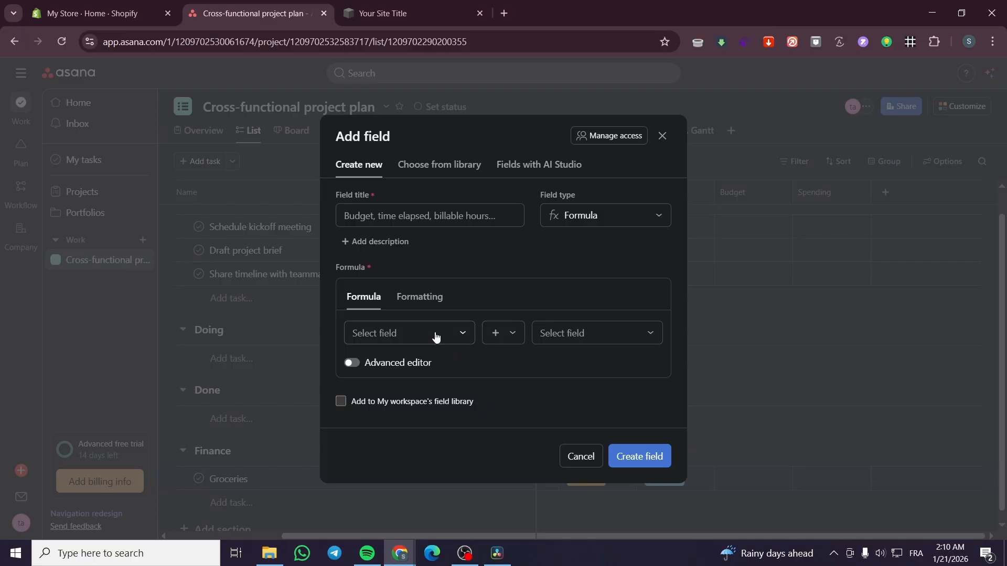
Step: Define the formula as Budget minus Spending, title the field Rest and create it
{"action": "left_click", "coordinate": [436, 336]}
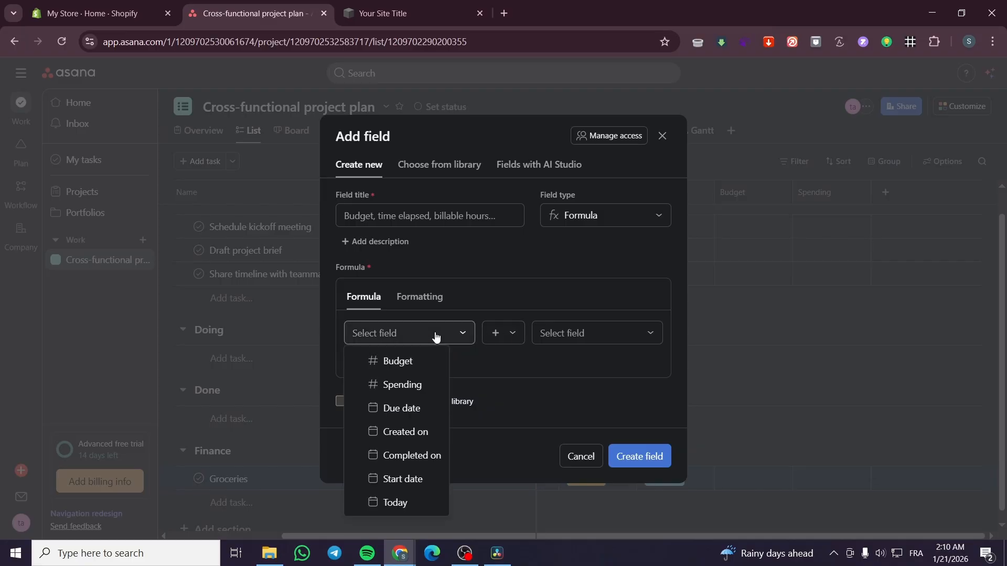
{"action": "left_click", "coordinate": [417, 362]}
{"action": "left_click", "coordinate": [506, 336]}
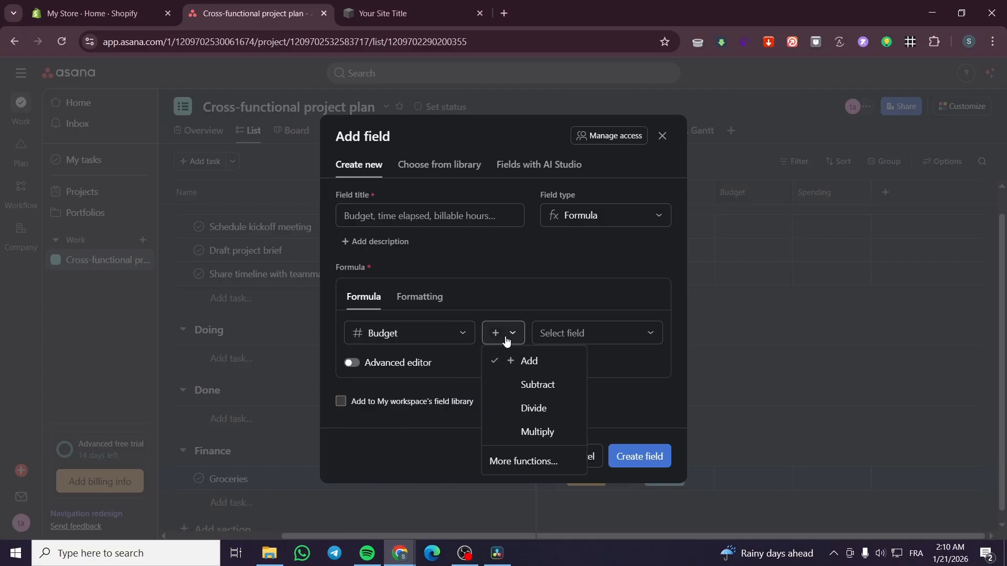
{"action": "left_click", "coordinate": [565, 388]}
{"action": "left_click", "coordinate": [592, 334]}
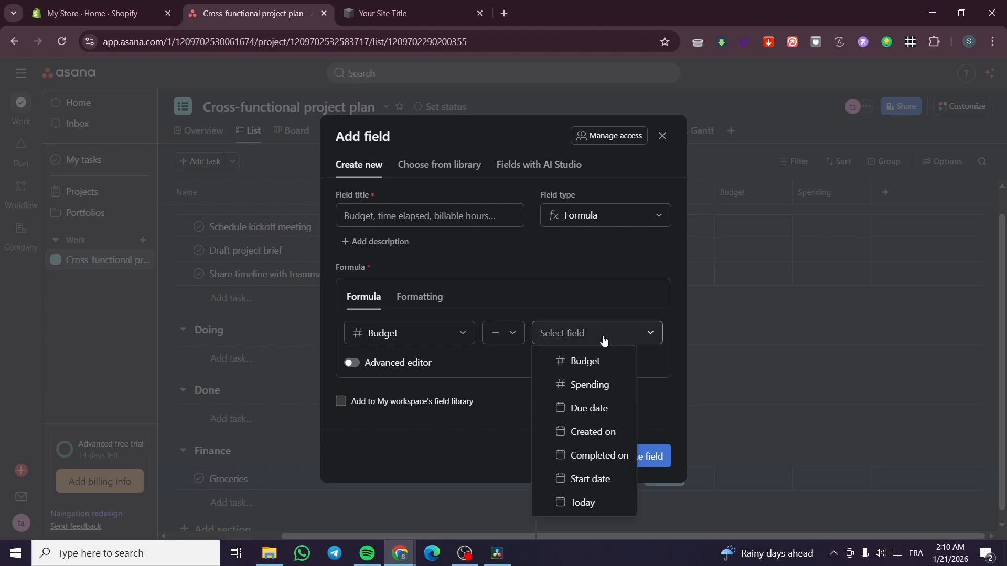
{"action": "left_click", "coordinate": [607, 385]}
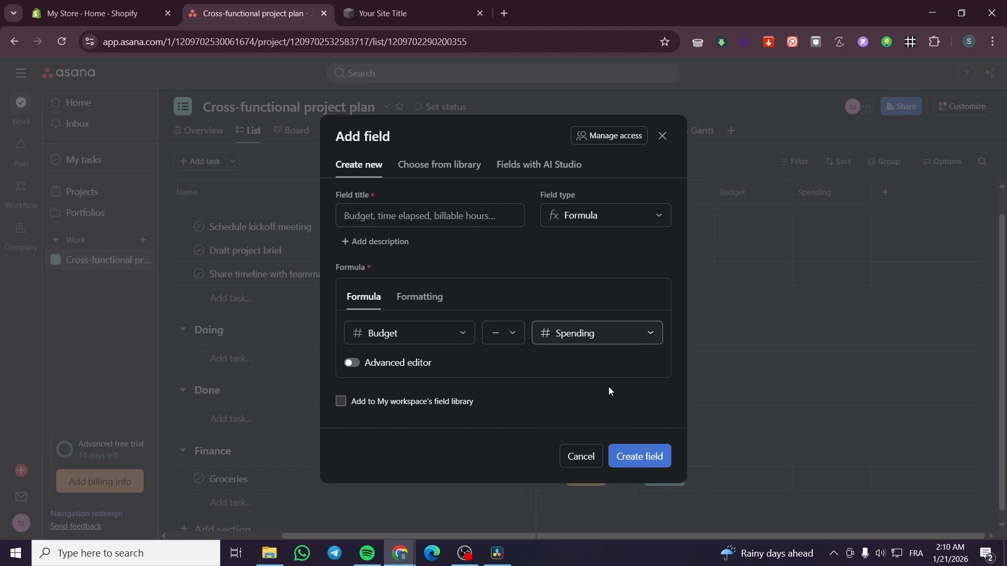
{"action": "left_click", "coordinate": [652, 460]}
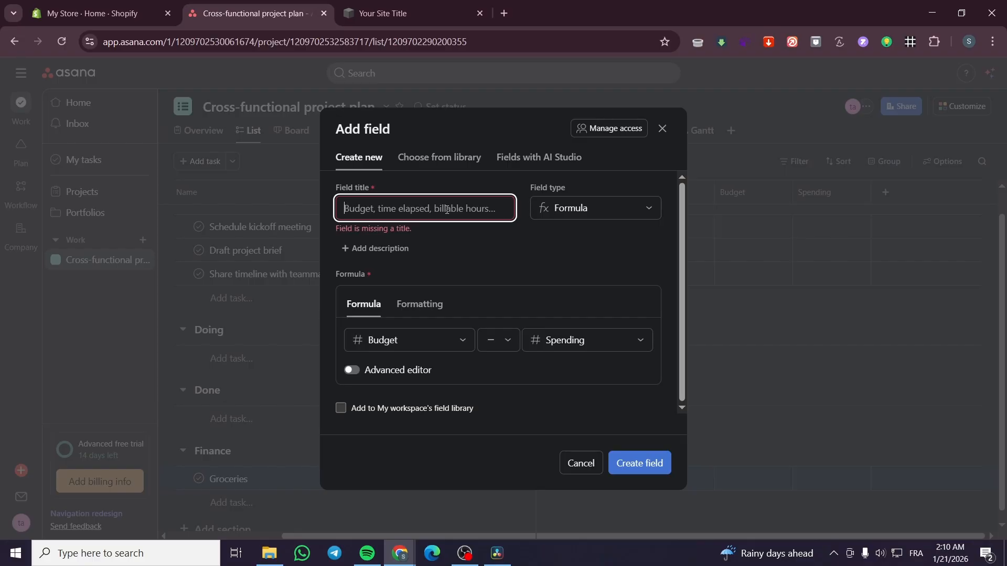
{"action": "type", "text": "Rest"}
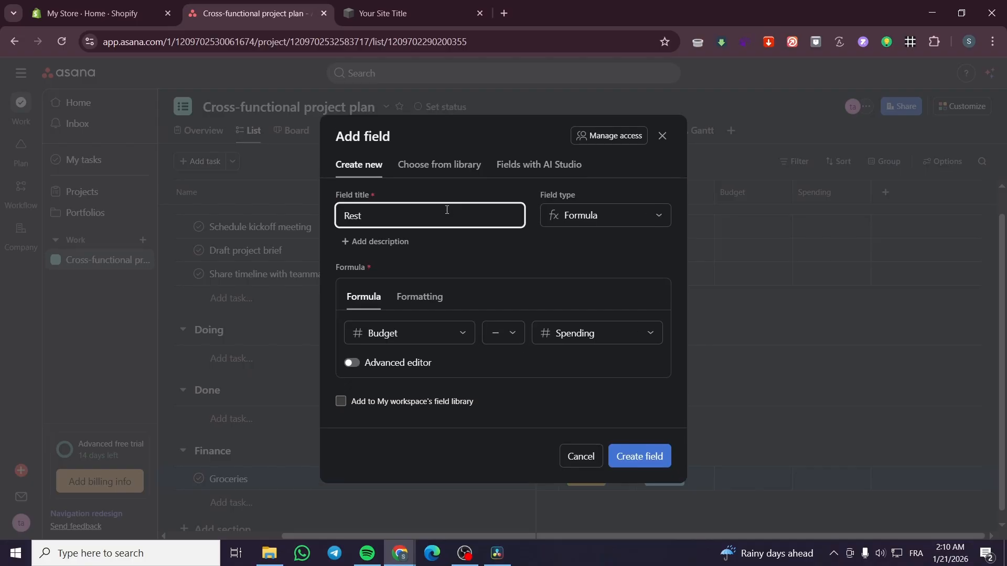
{"action": "left_click", "coordinate": [645, 456]}
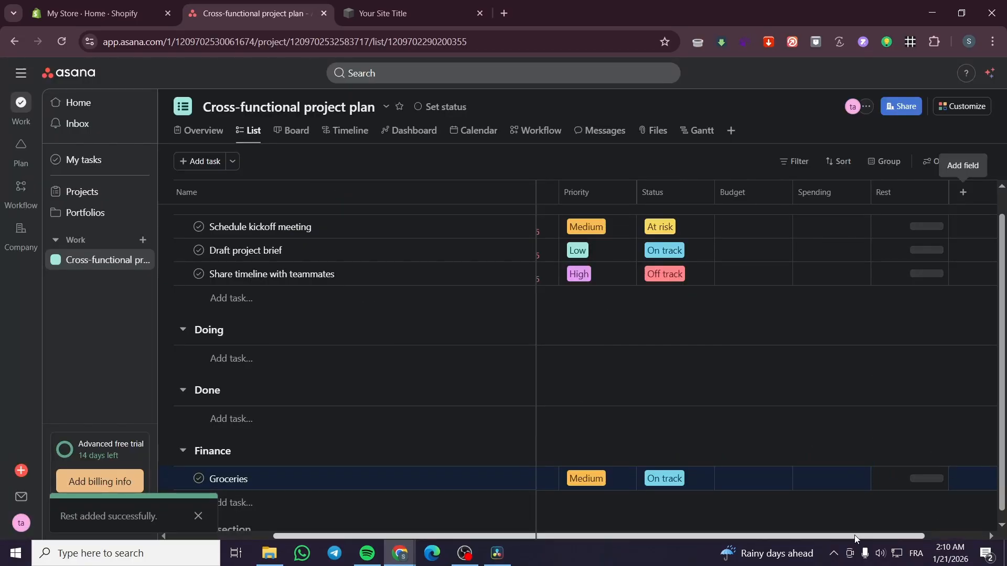
Step: Set the Groceries task's Budget to $500 and its Spending to $129
{"action": "left_click_drag", "start_coordinate": [854, 535], "coordinate": [917, 540]}
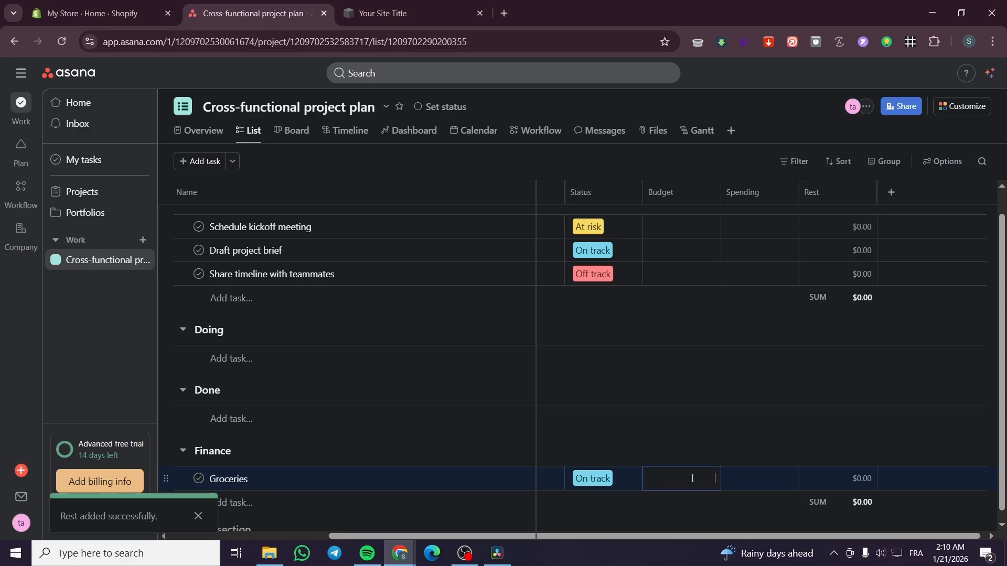
{"action": "type", "text": "500"}
{"action": "key", "text": "Tab"}
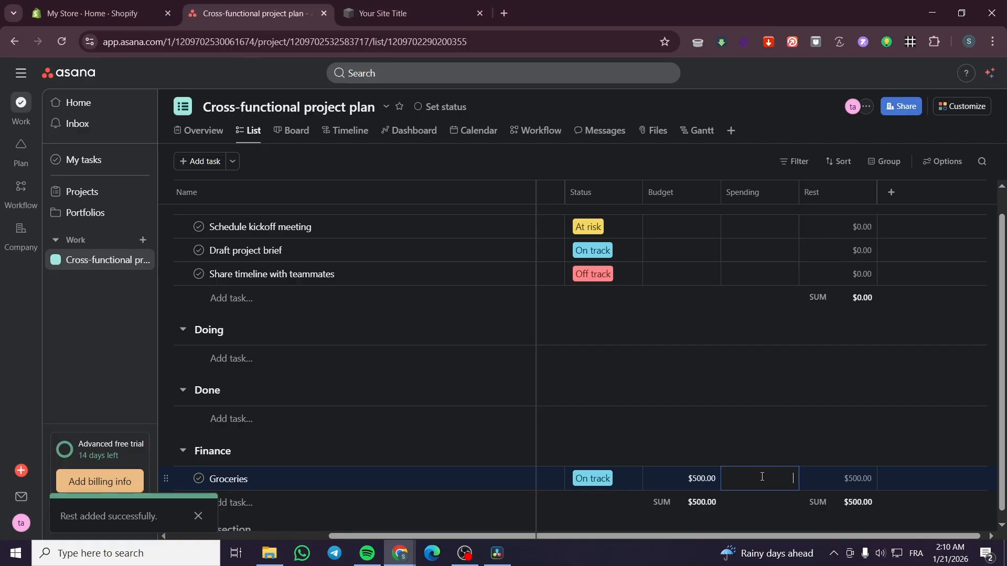
{"action": "type", "text": "12"}
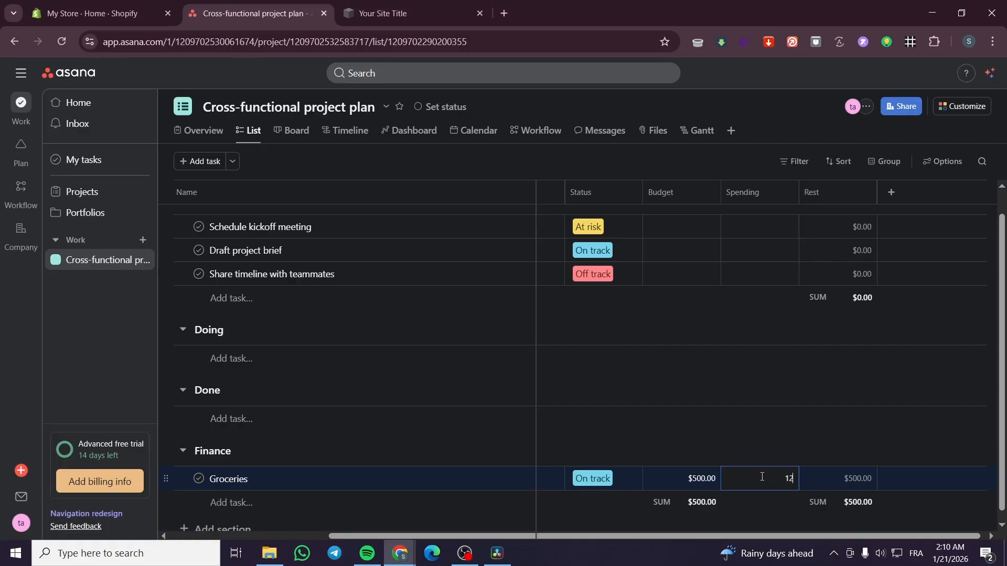
{"action": "type", "text": "9"}
{"action": "left_click", "coordinate": [765, 520]}
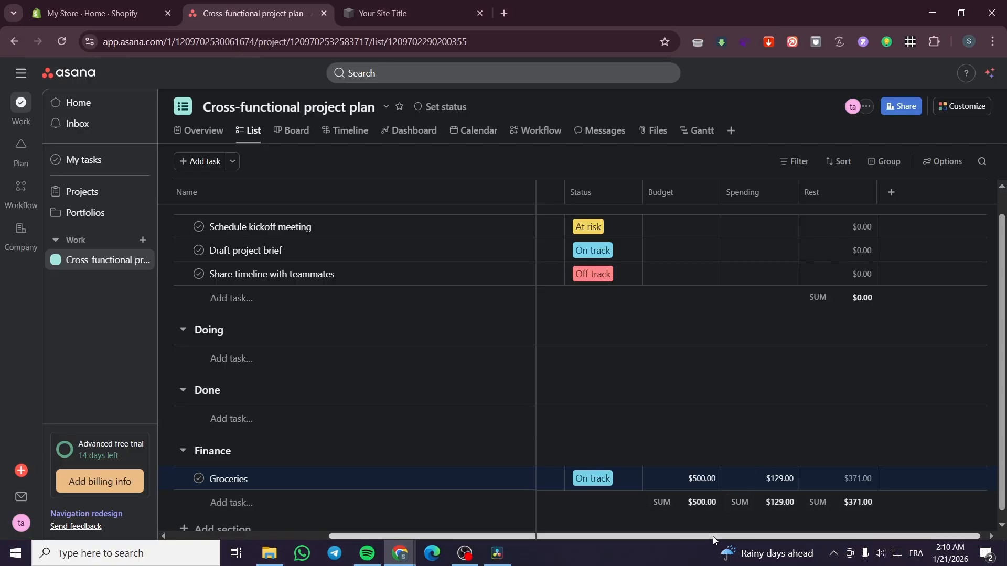
Step: Add a task named "Daily Familly check" below the Share timeline with teammates task
{"action": "left_click_drag", "start_coordinate": [703, 537], "coordinate": [544, 537]}
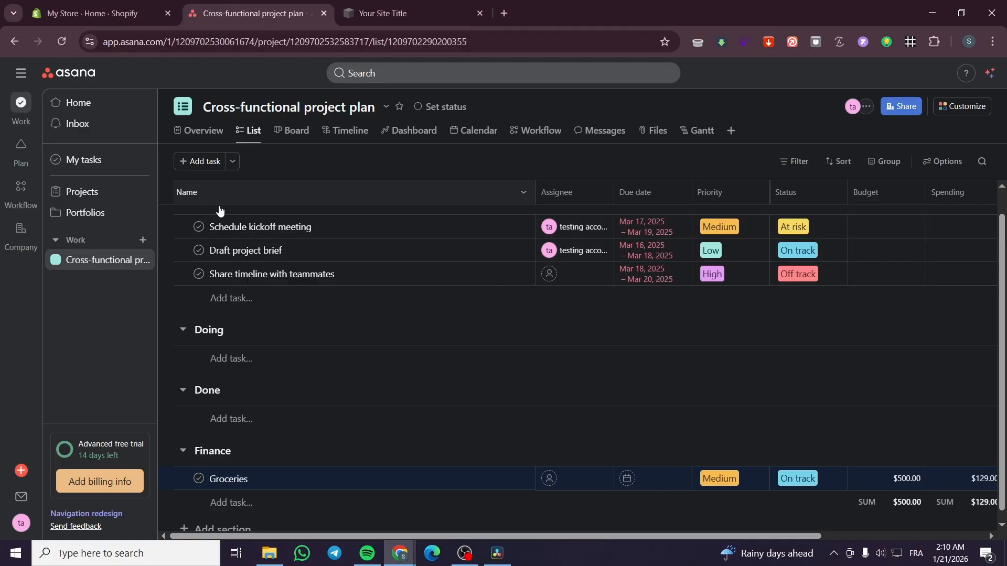
{"action": "left_click", "coordinate": [232, 299]}
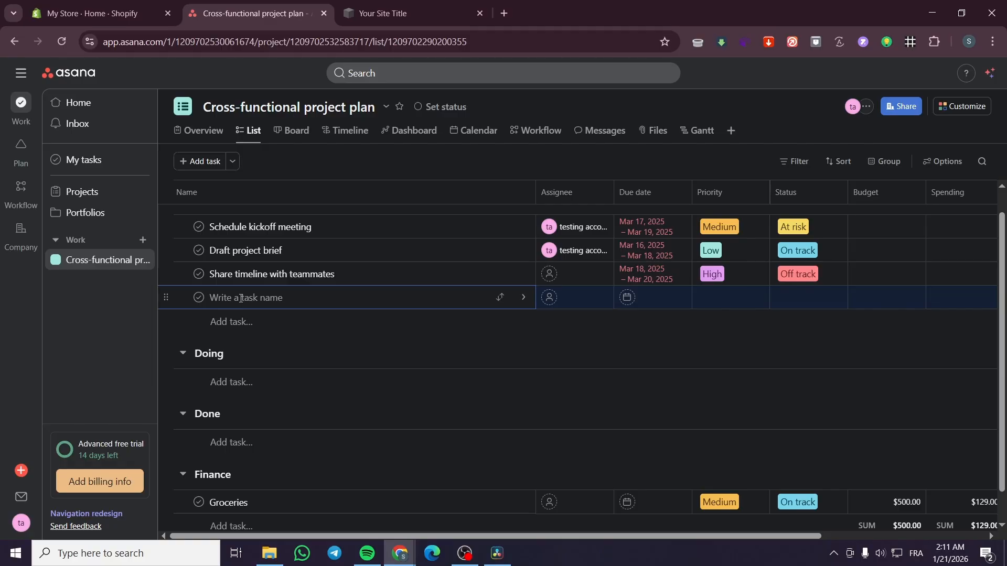
{"action": "type", "text": "D"}
{"action": "key", "text": "BackSpace"}
{"action": "type", "text": "Da"}
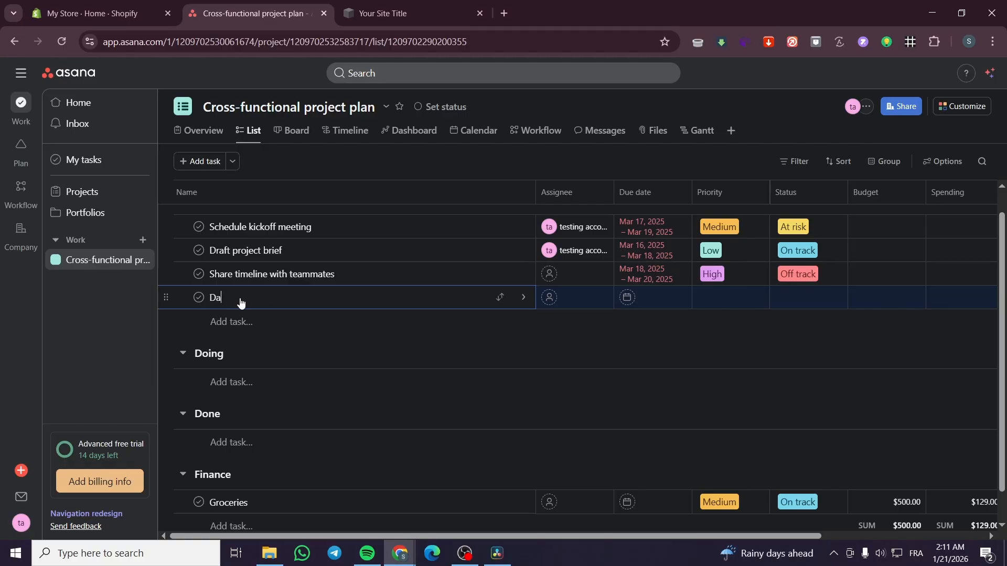
{"action": "type", "text": "ily Familly check"}
Step: Set Daily Familly check to High priority and On track, and change Share timeline with teammates' status to On track
{"action": "left_click", "coordinate": [762, 299]}
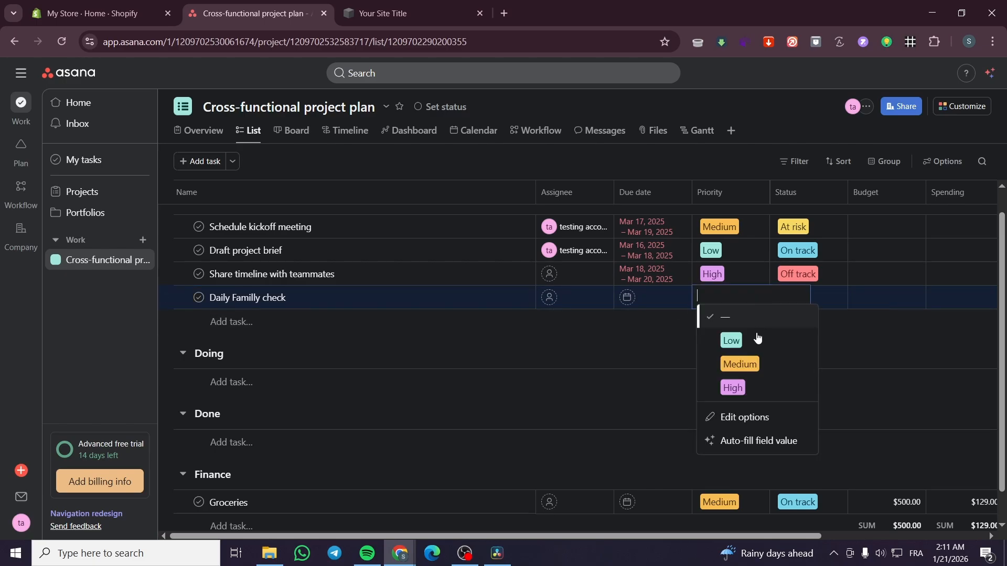
{"action": "left_click", "coordinate": [743, 387]}
{"action": "left_click", "coordinate": [818, 282]}
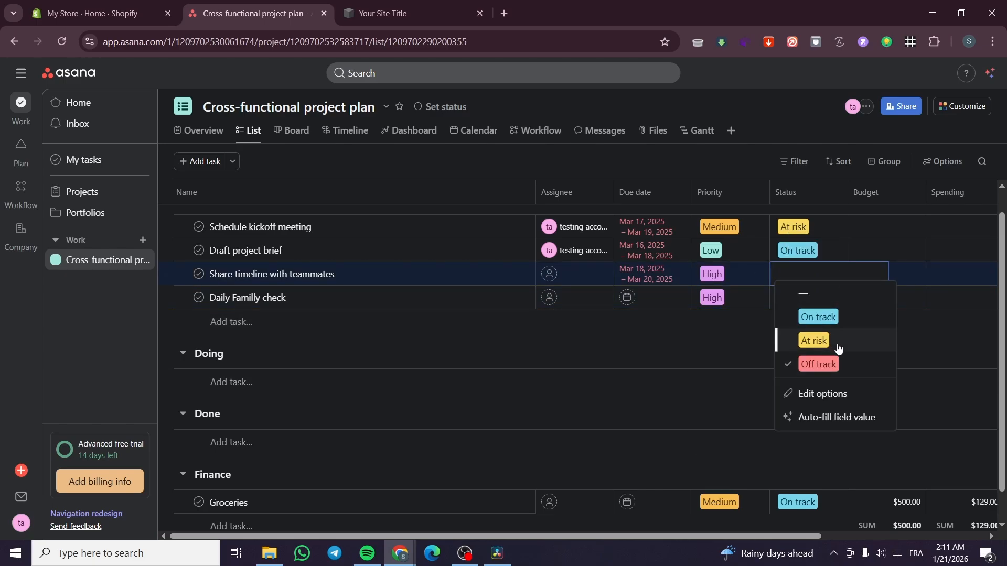
{"action": "left_click", "coordinate": [818, 318]}
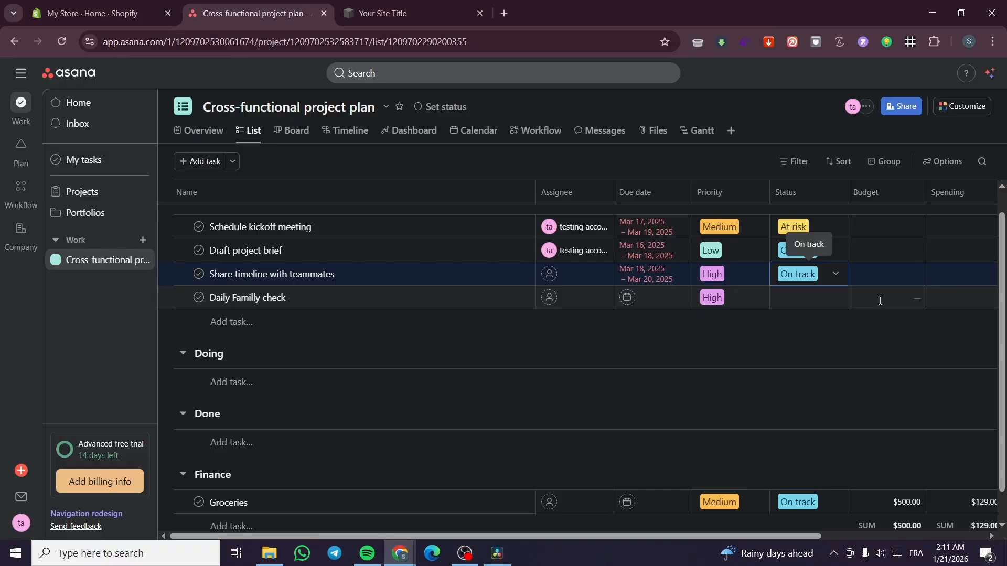
{"action": "left_click", "coordinate": [820, 299]}
{"action": "left_click", "coordinate": [813, 339]}
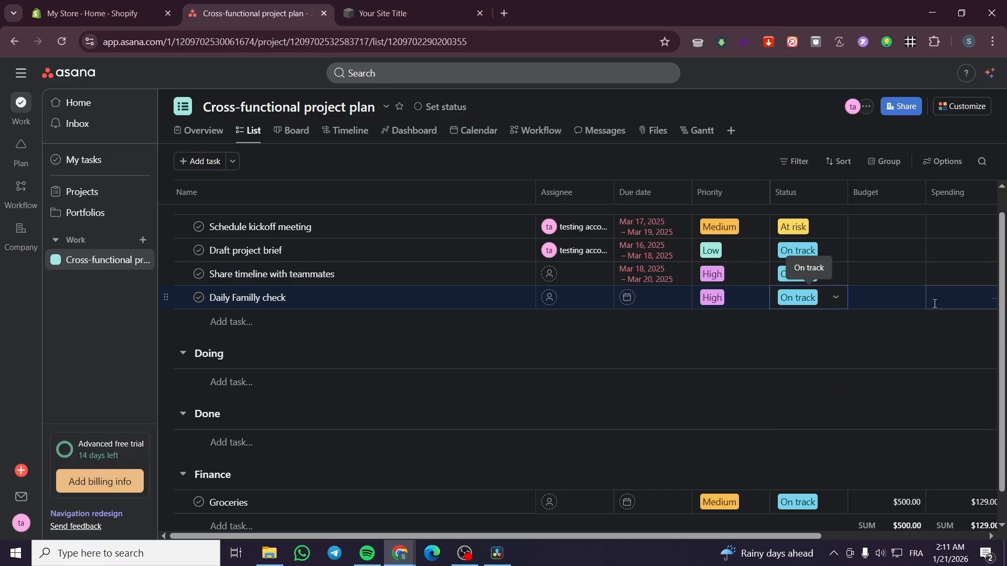
{"action": "left_click_drag", "start_coordinate": [730, 536], "coordinate": [893, 536]}
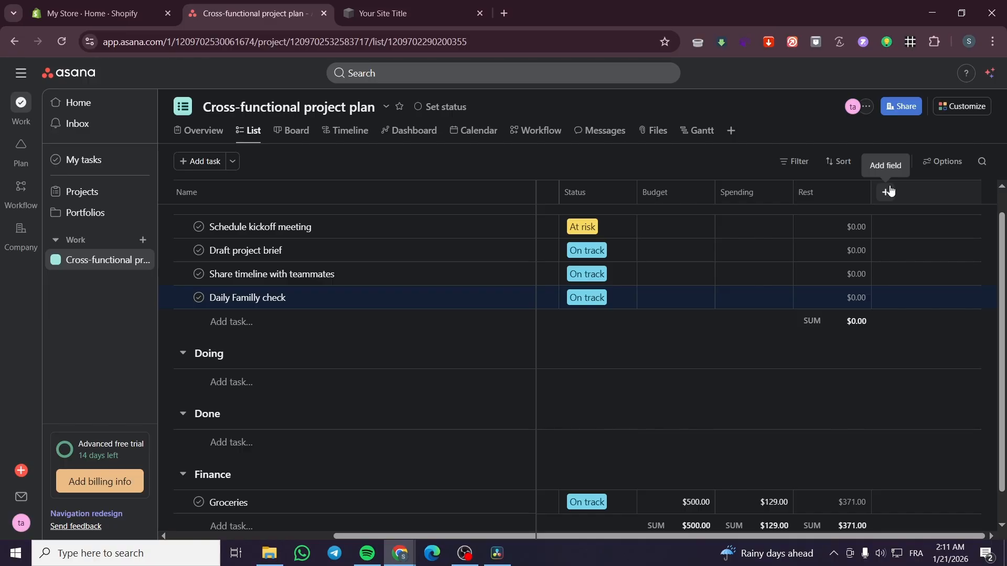
{"action": "left_click_drag", "start_coordinate": [423, 535], "coordinate": [241, 535]}
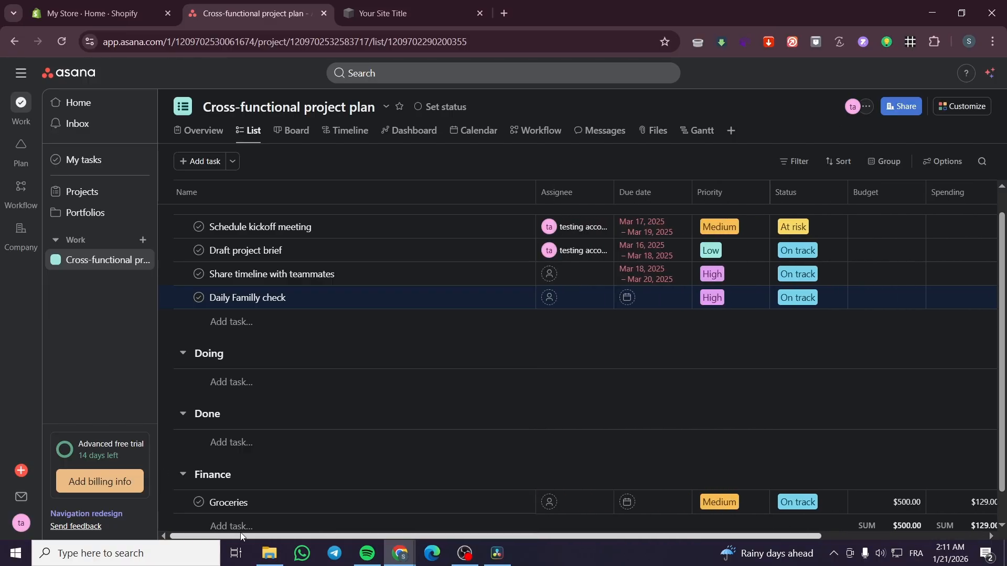